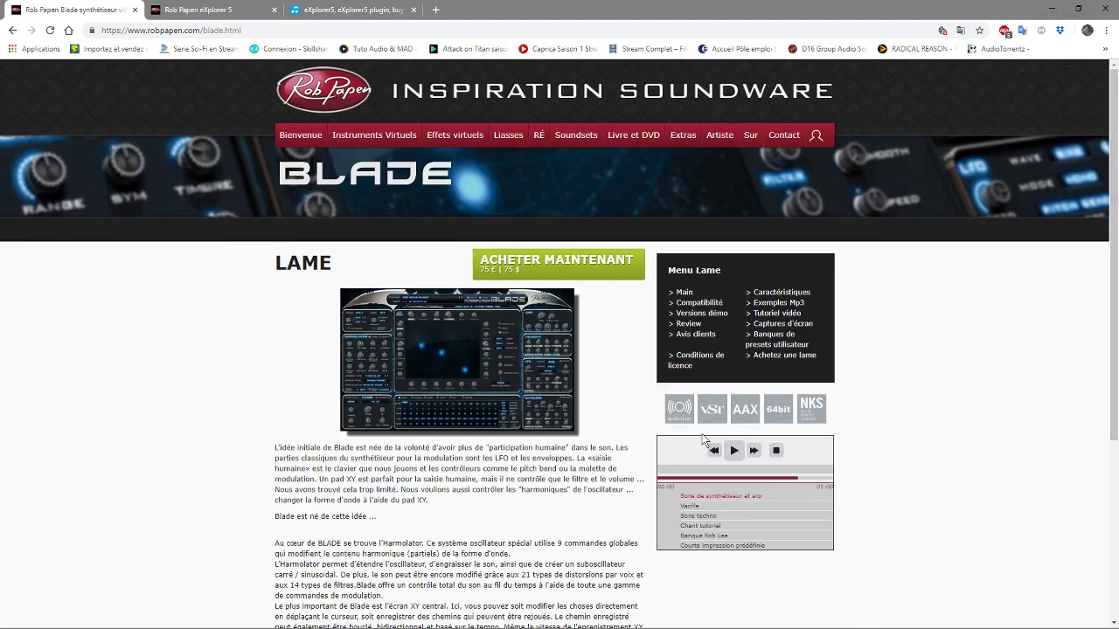
- Switch to Reason, open the Blade instrument's editor from the rack and reposition its window
mouse_move(269, 627)
click(75, 621)
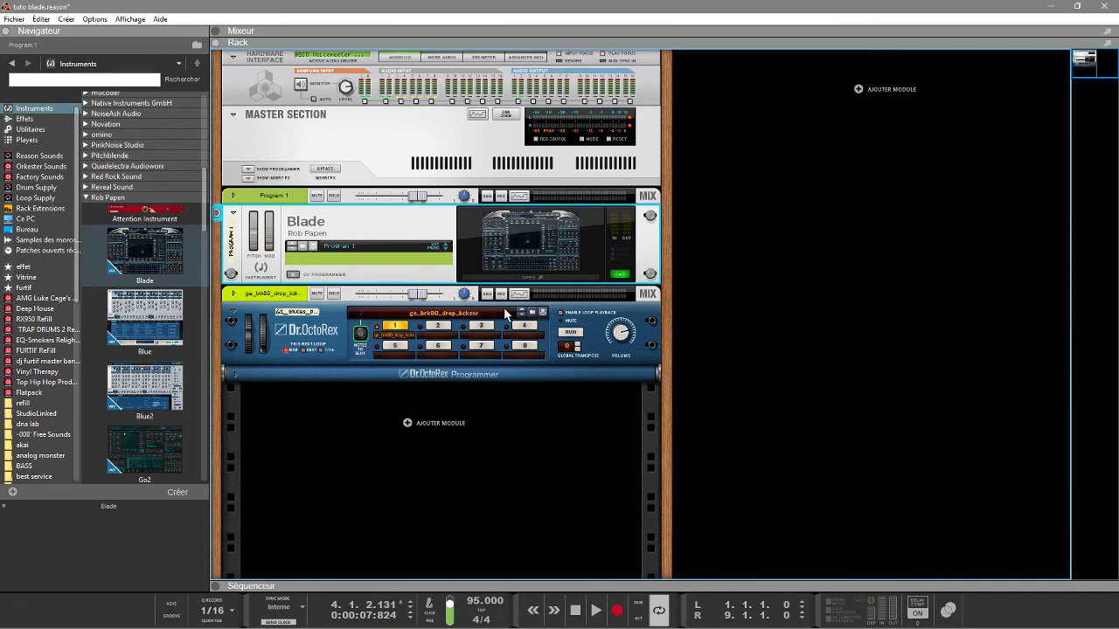
click(508, 276)
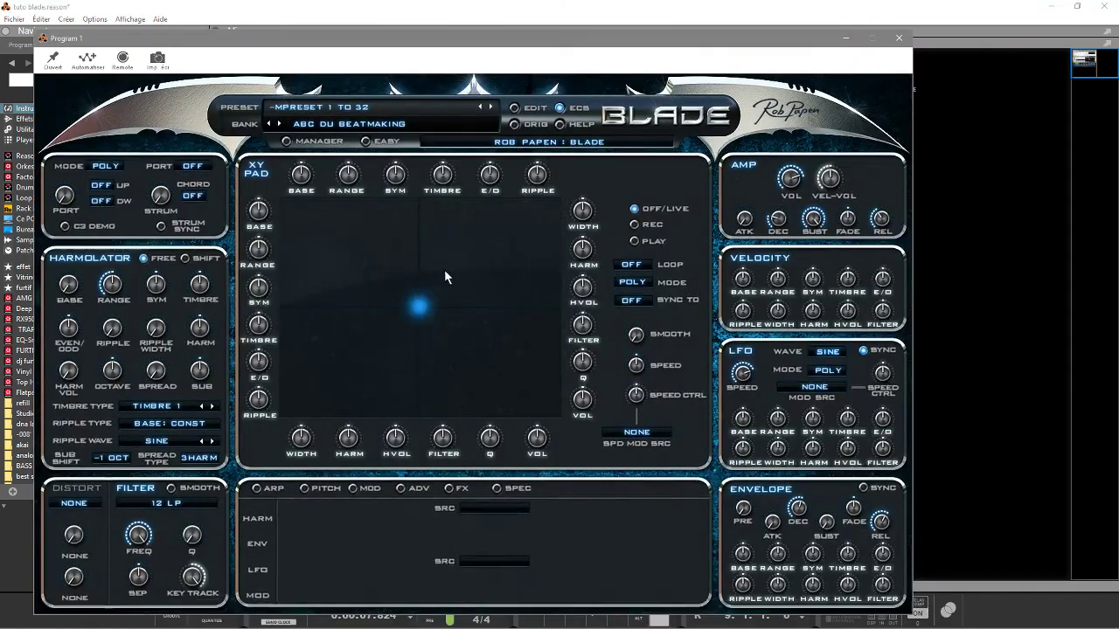
drag(620, 42, 657, 27)
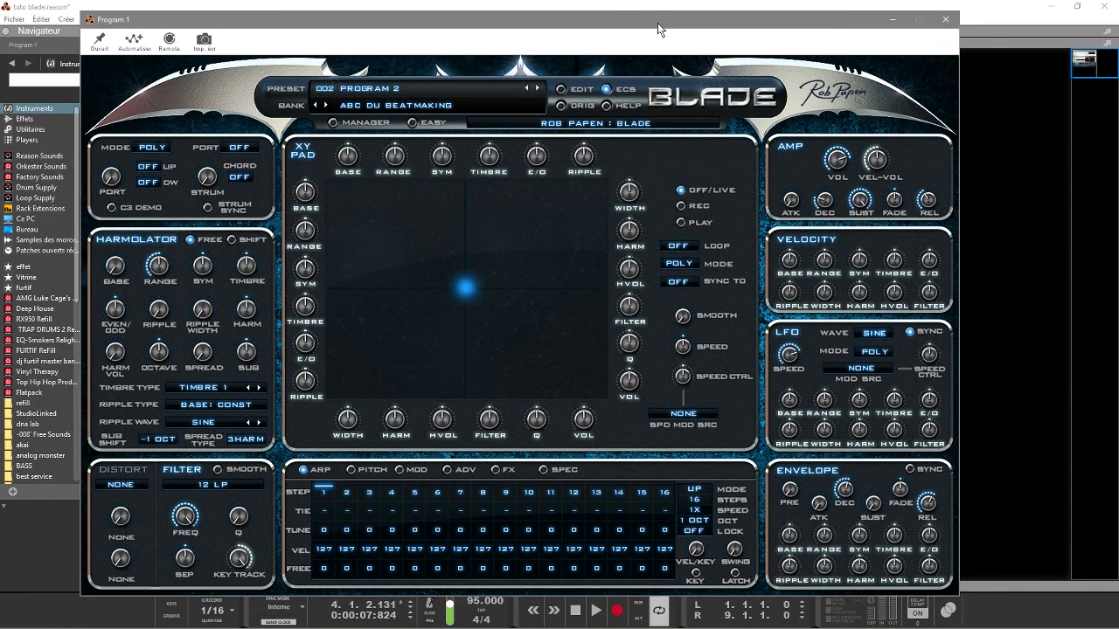
- View Blade's information and global settings page, and return to the main synth panel
click(715, 100)
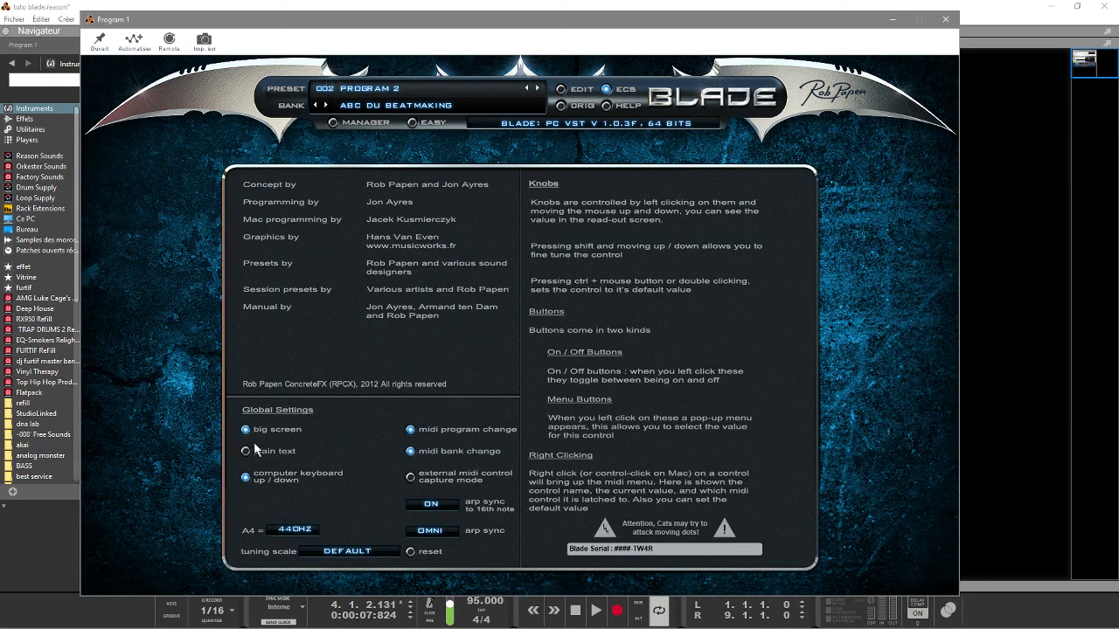
click(691, 94)
click(690, 94)
click(693, 98)
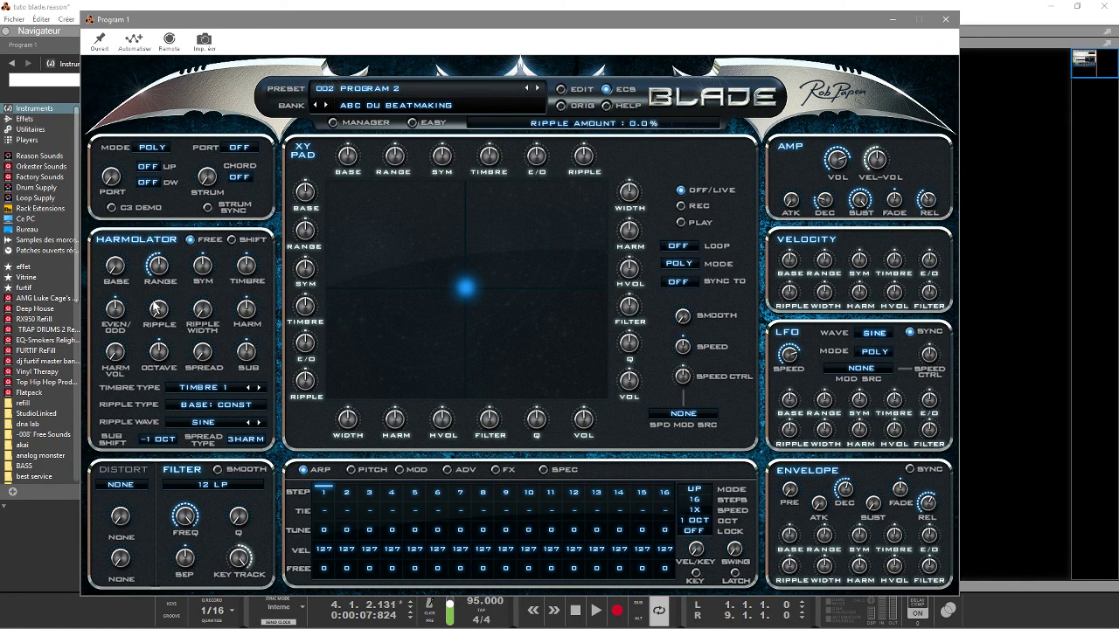
- Display the harmonic spectrum and reshape it with the Harmolator's Range and Timbre controls and Base at 44.64 %
click(544, 470)
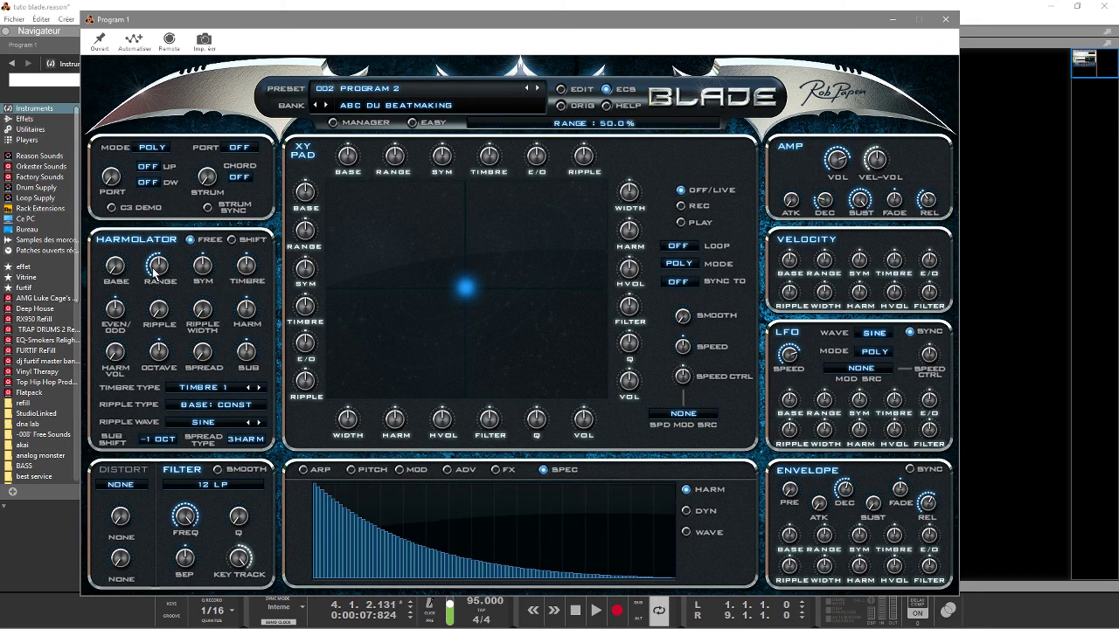
drag(156, 266, 149, 278)
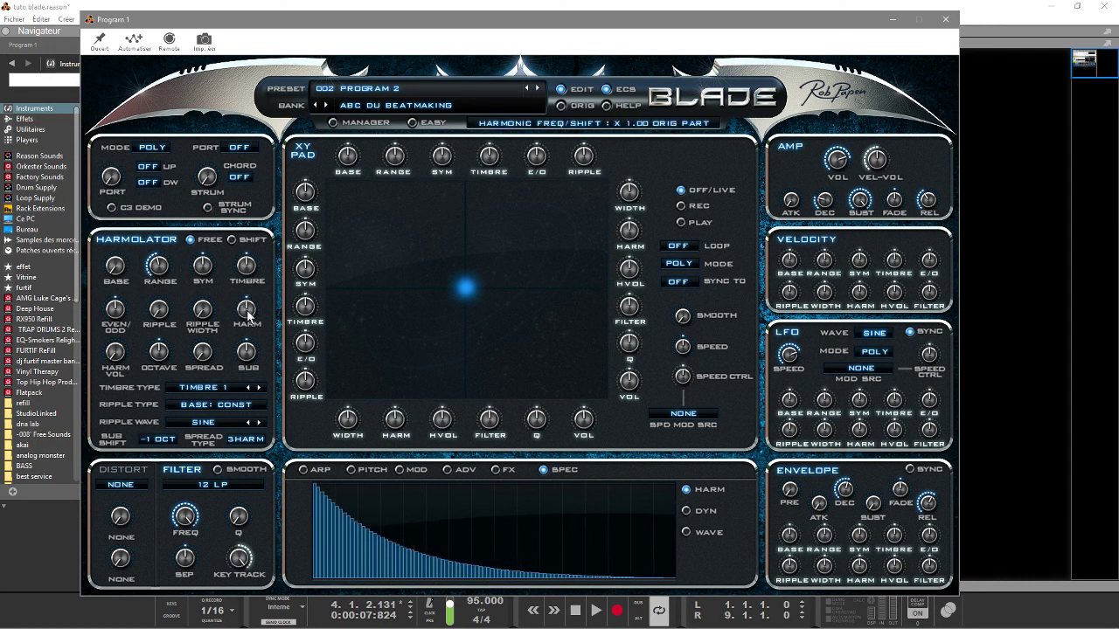
drag(119, 276, 115, 232)
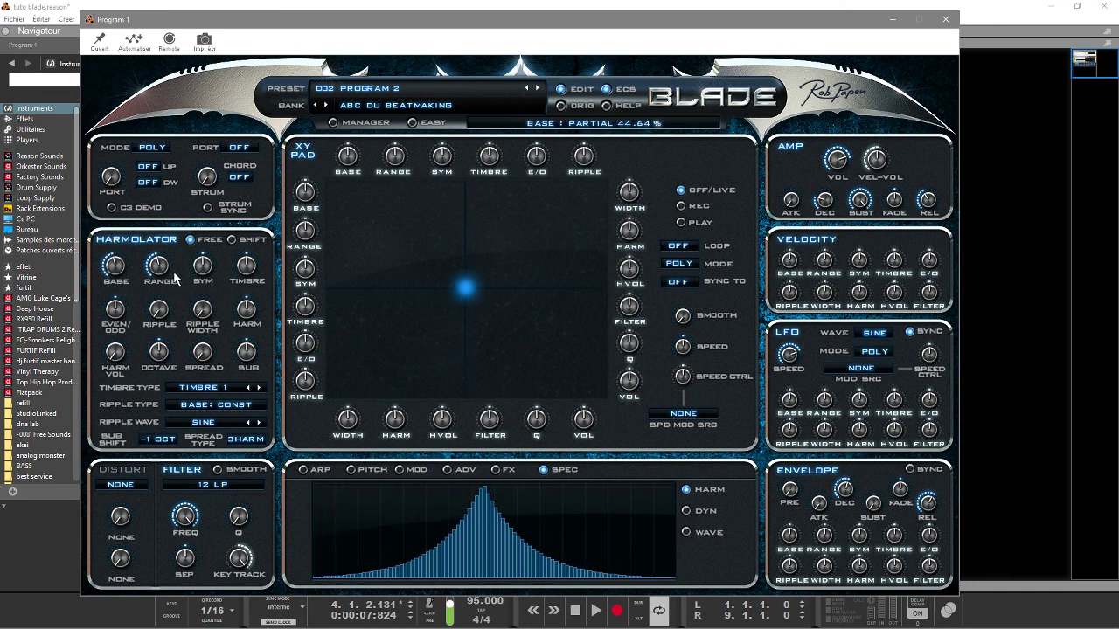
drag(162, 268, 241, 296)
click(200, 266)
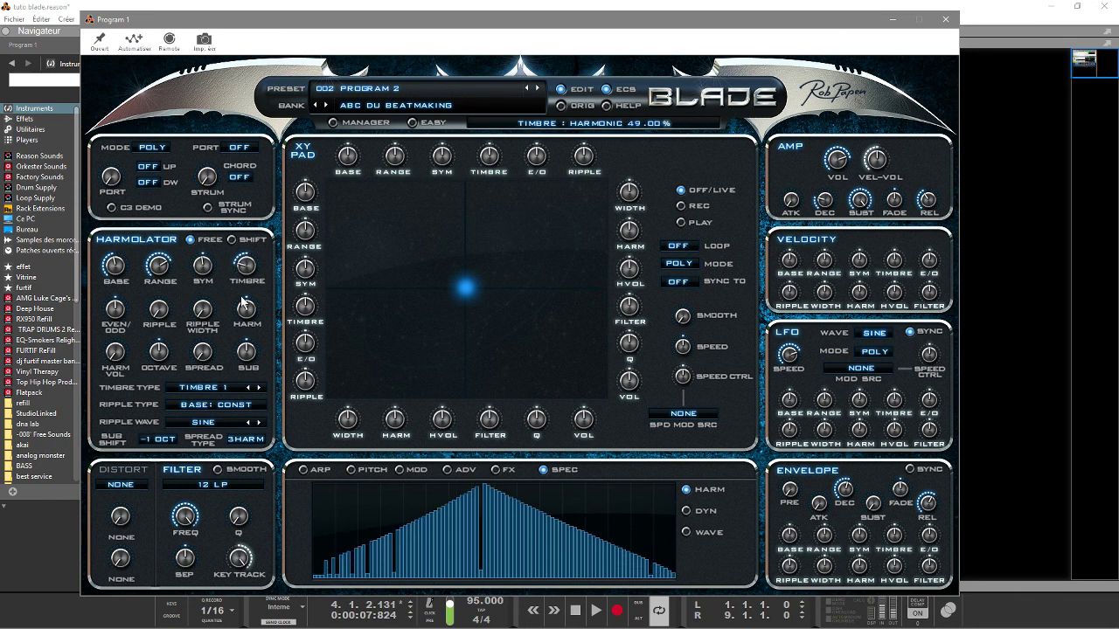
- Reopen the Blade editor with its window kept open, and enable frequency Shift in the Harmolator
key(Escape)
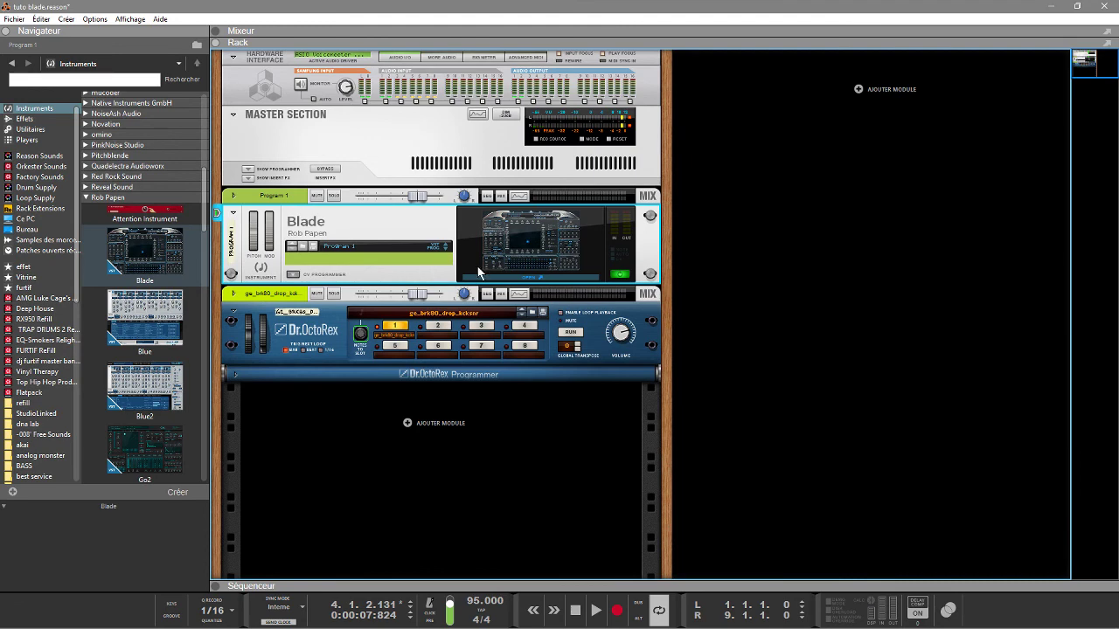
click(473, 278)
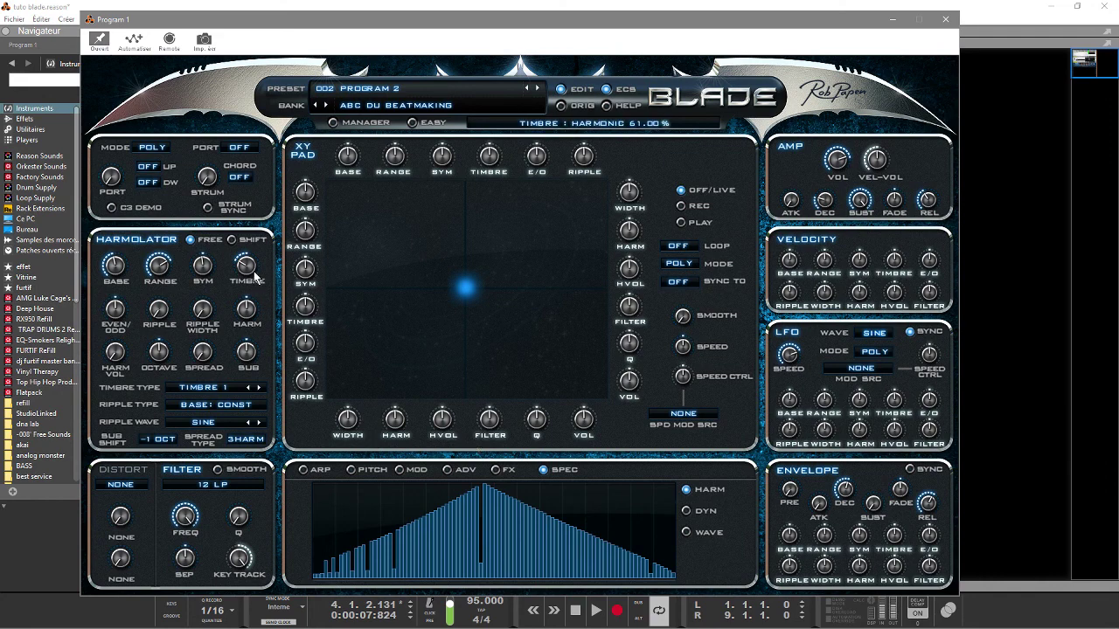
click(232, 240)
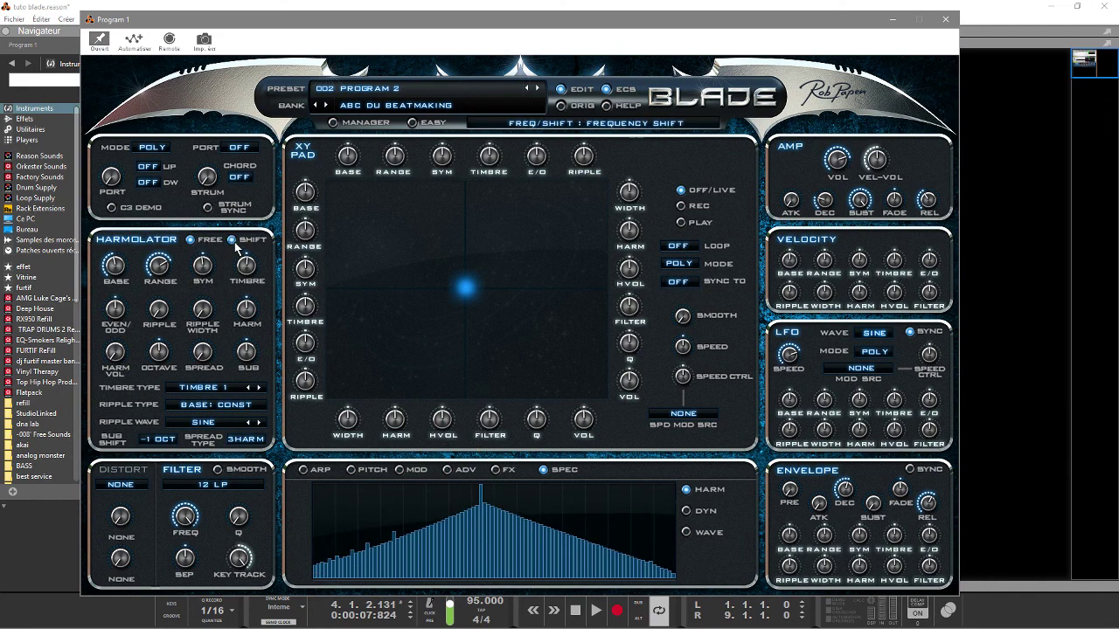
- Review the Harmolator's Timbre Type options and reset the Timbre amount to All
click(206, 390)
mouse_move(208, 390)
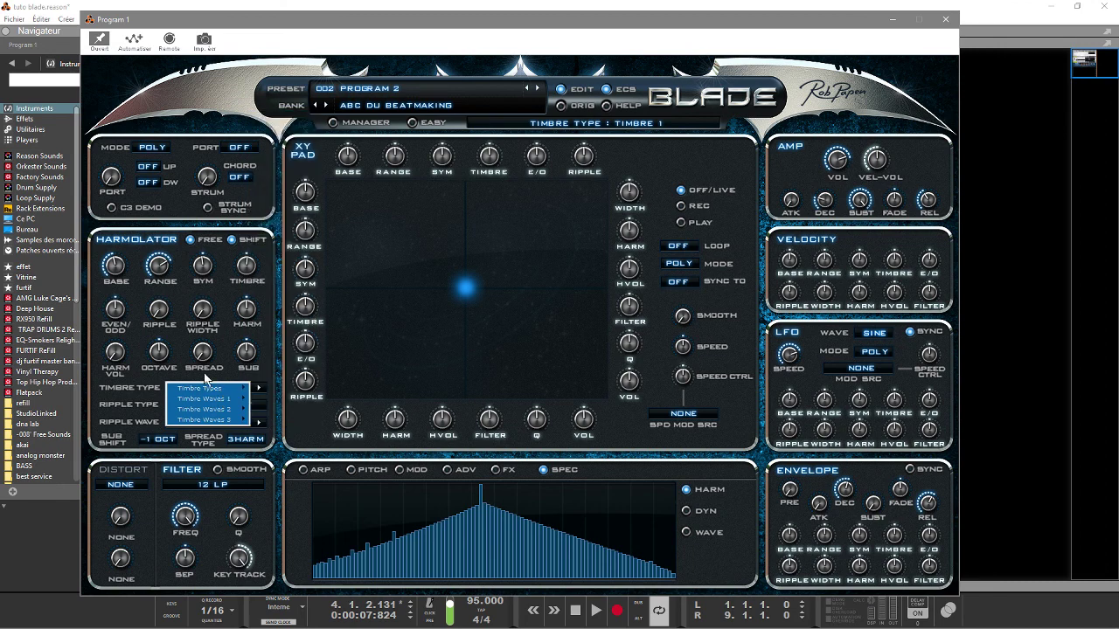
click(208, 374)
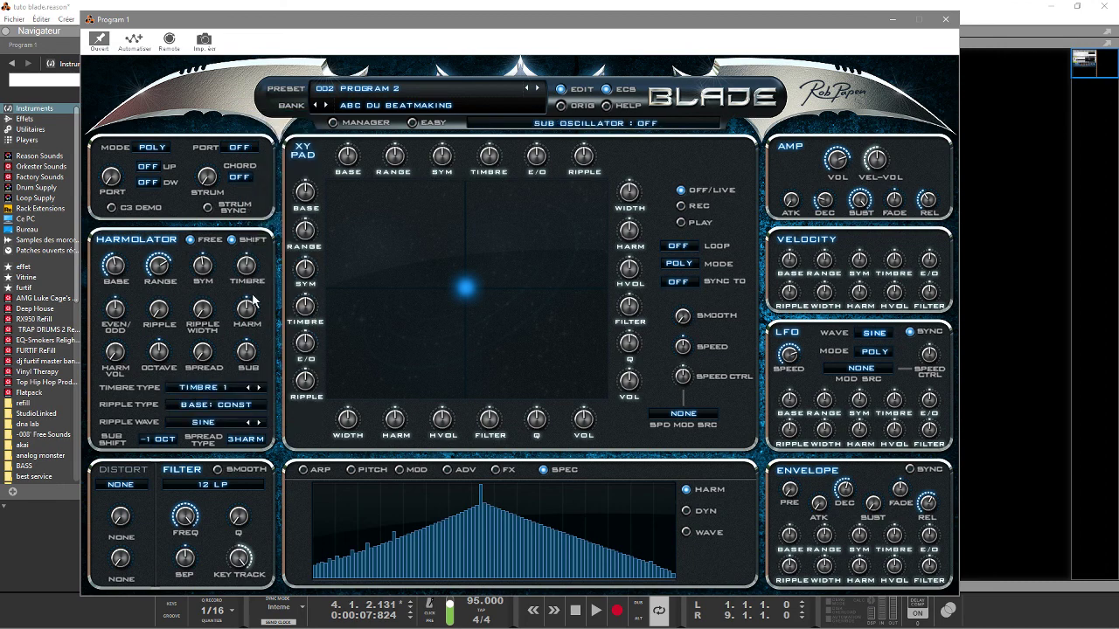
mouse_move(247, 274)
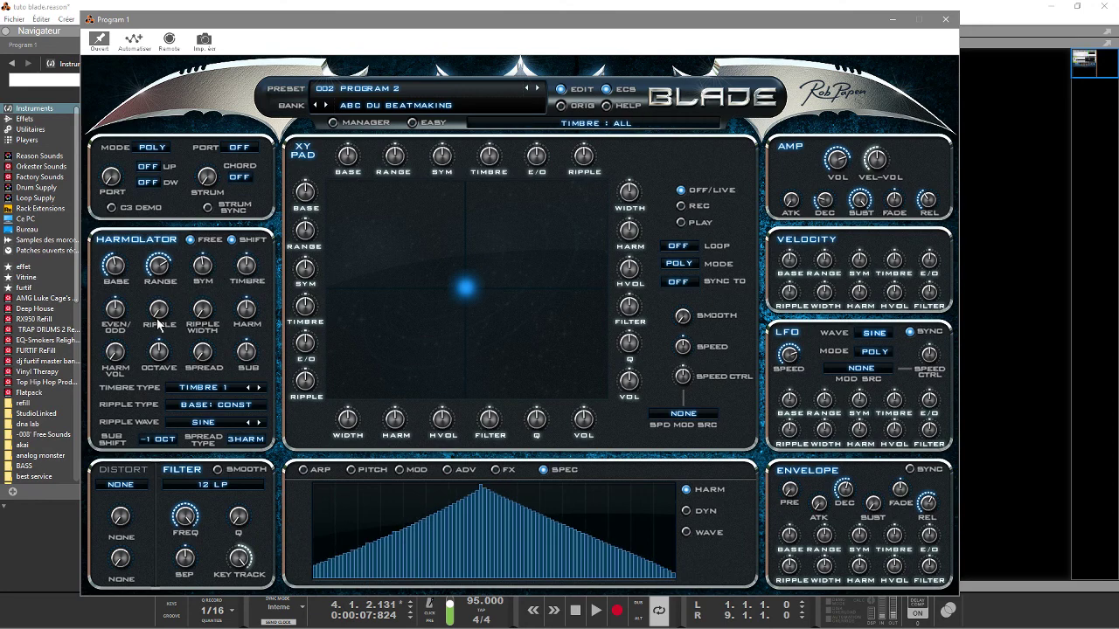
- Try the Even/Odd control and review the available Ripple Type and Ripple Wave options without changing them
mouse_move(119, 332)
mouse_down()
mouse_move(121, 292)
mouse_move(128, 328)
mouse_move(128, 319)
mouse_up()
click(223, 405)
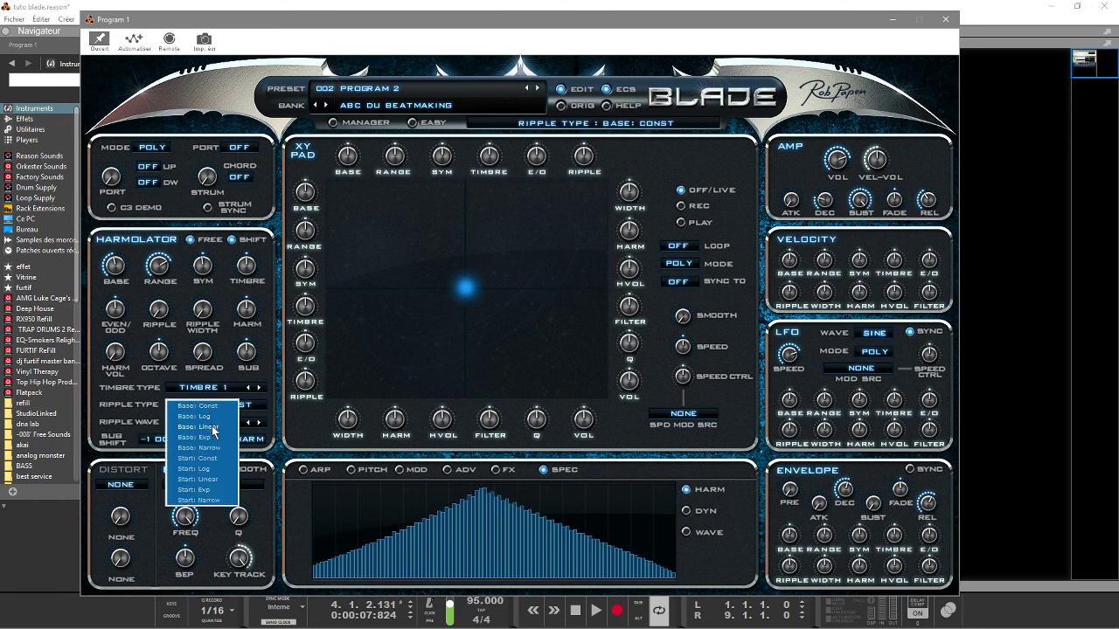
click(136, 408)
click(201, 423)
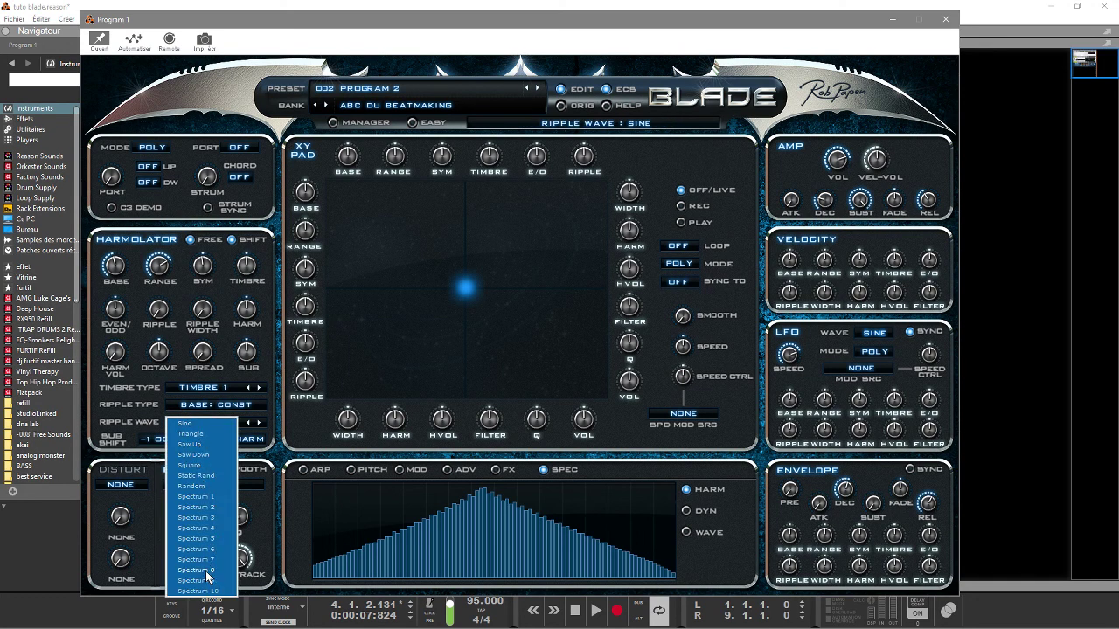
click(118, 409)
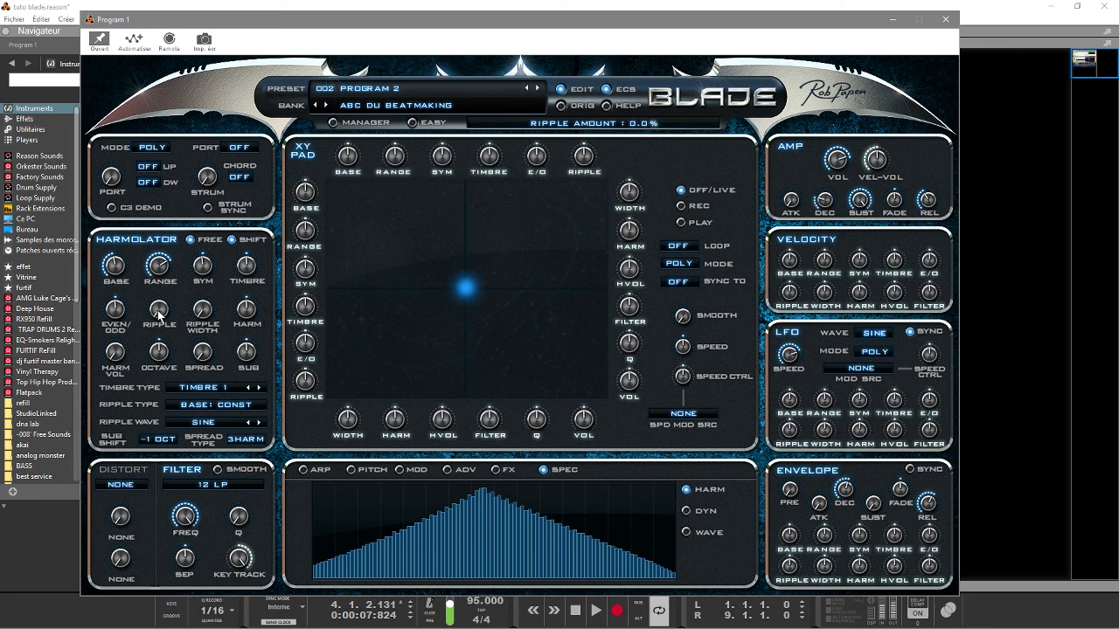
- Set the Ripple amount to 39 % and Ripple Width to x 6.15, and lower the Harmolator's Base and Range
drag(159, 313, 155, 273)
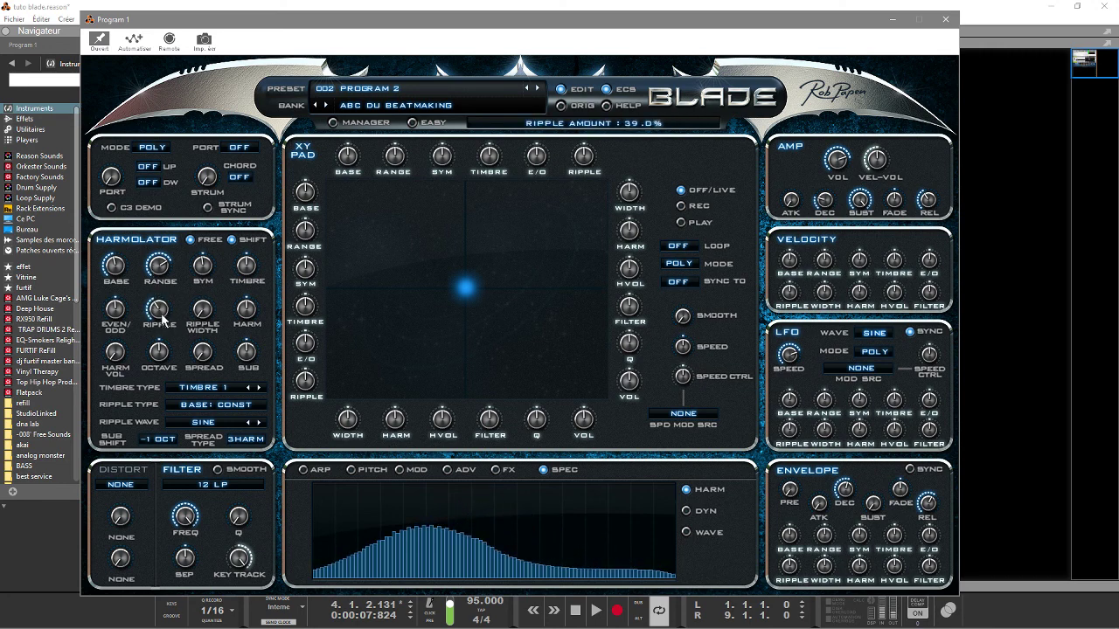
drag(203, 314, 200, 242)
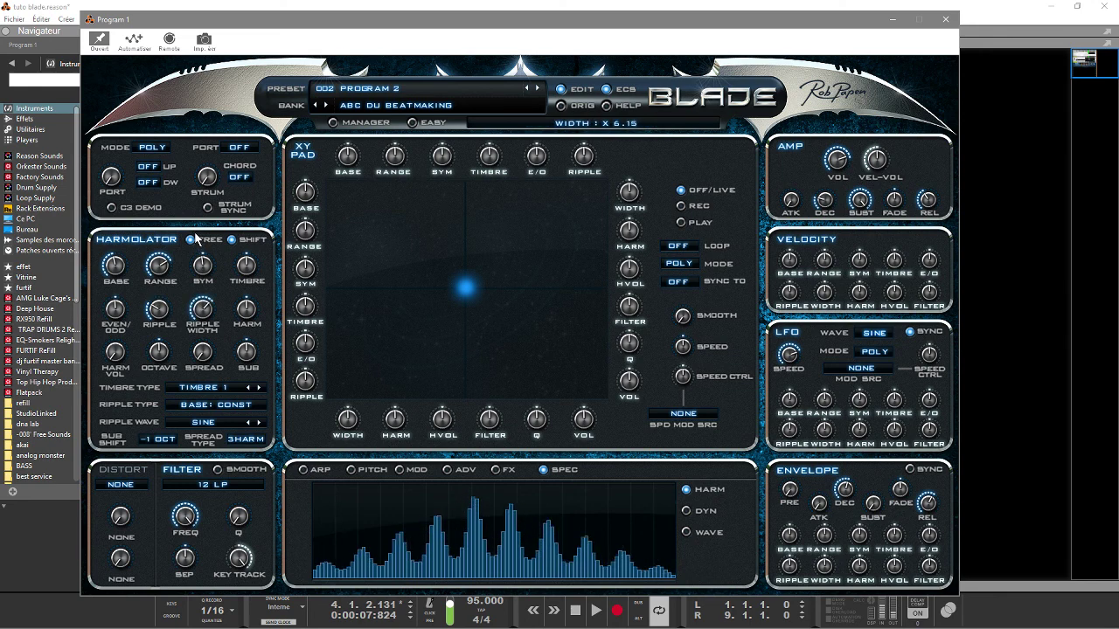
drag(123, 285, 161, 301)
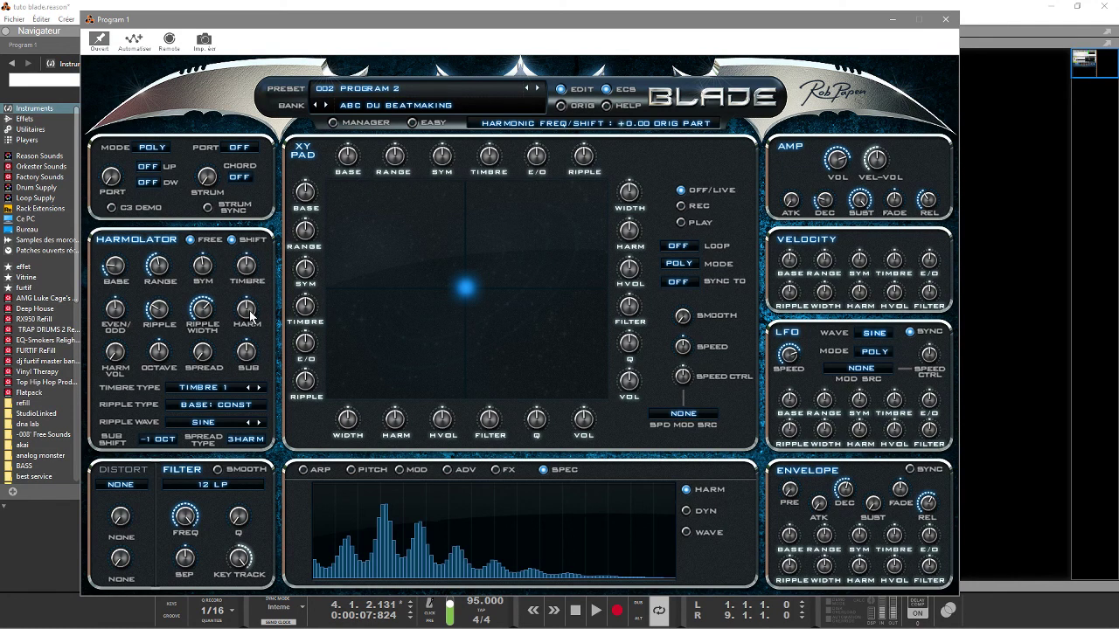
- Raise the Harmolator's Harm frequency shift and Harm Vol to bring out the shifted harmonic
drag(251, 317, 241, 277)
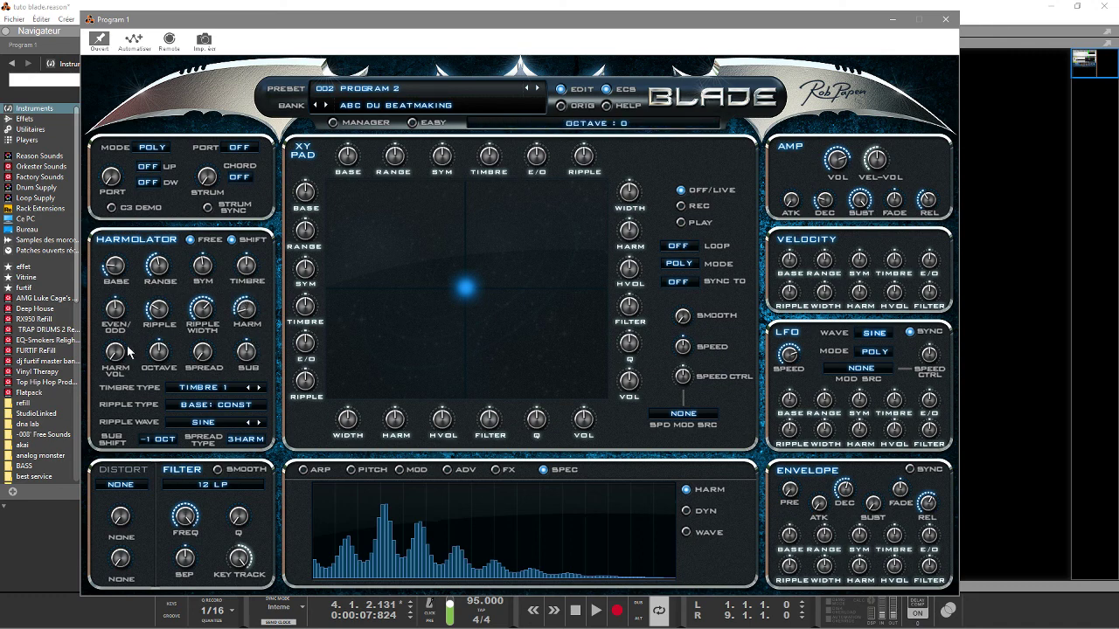
drag(113, 362, 120, 298)
drag(245, 309, 216, 287)
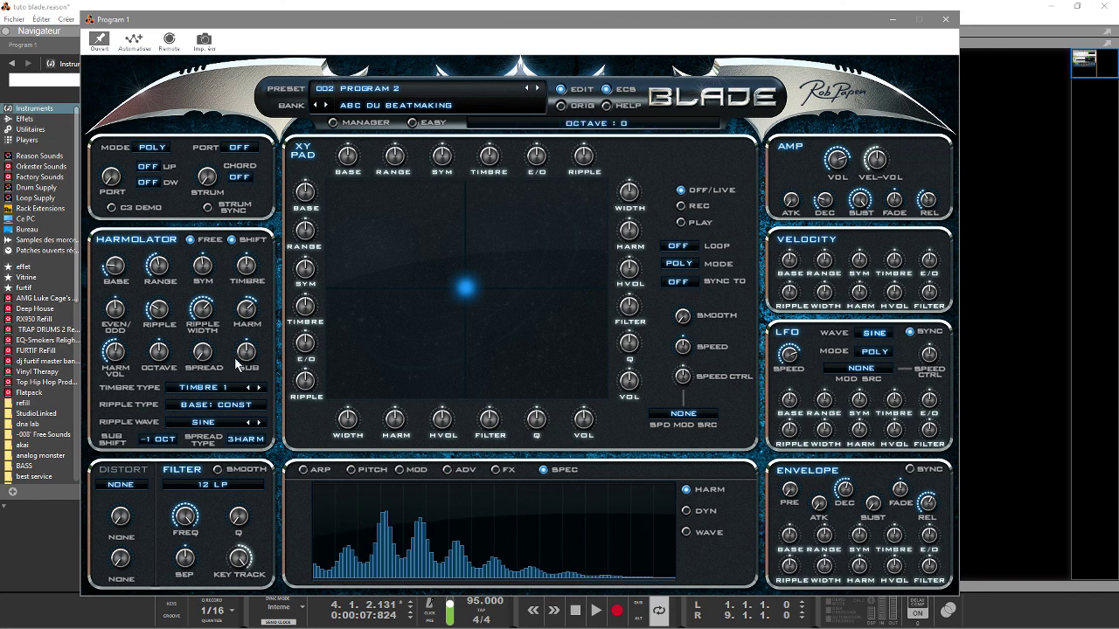
- Raise Sub and set Spread to about 29.5 %, keeping Sub Shift at -1 Oct and Spread Type at 3Harm
drag(246, 360, 203, 328)
click(151, 444)
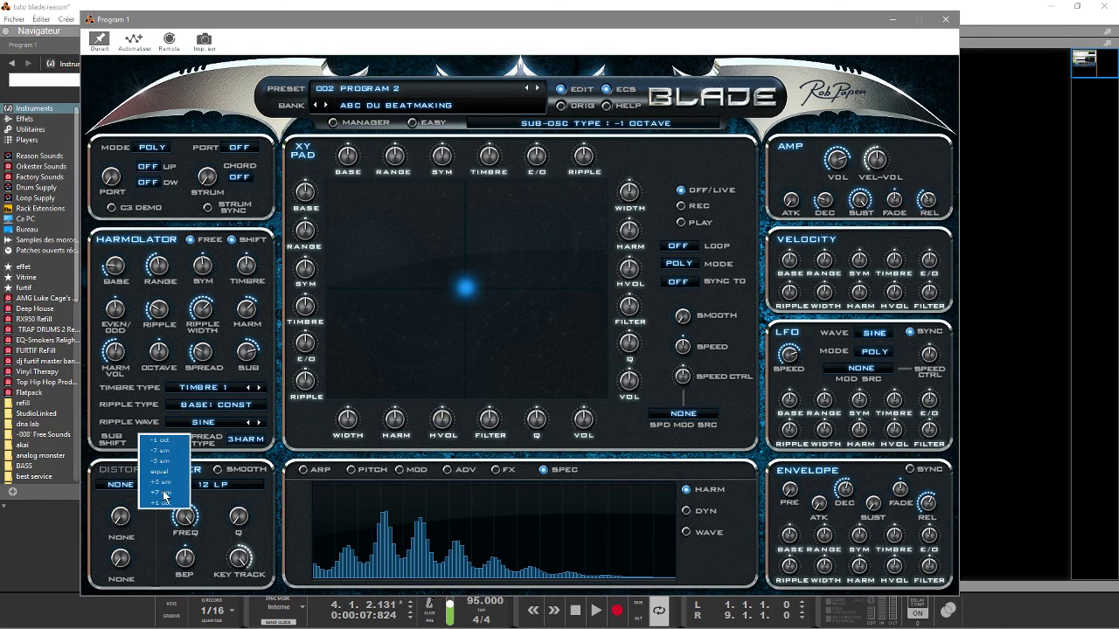
click(131, 432)
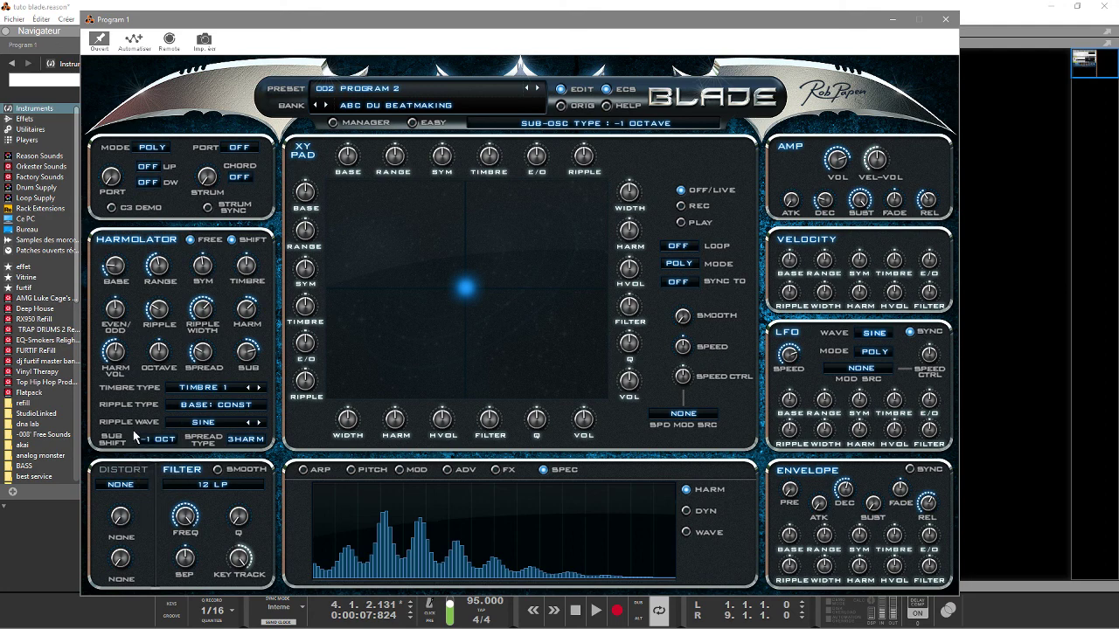
click(246, 440)
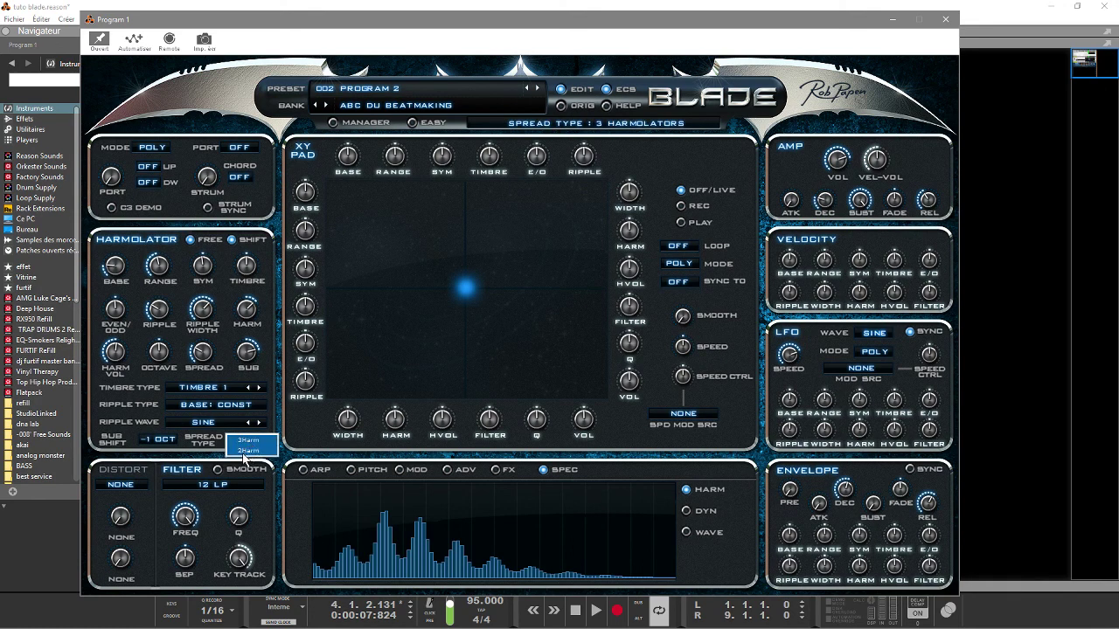
click(242, 315)
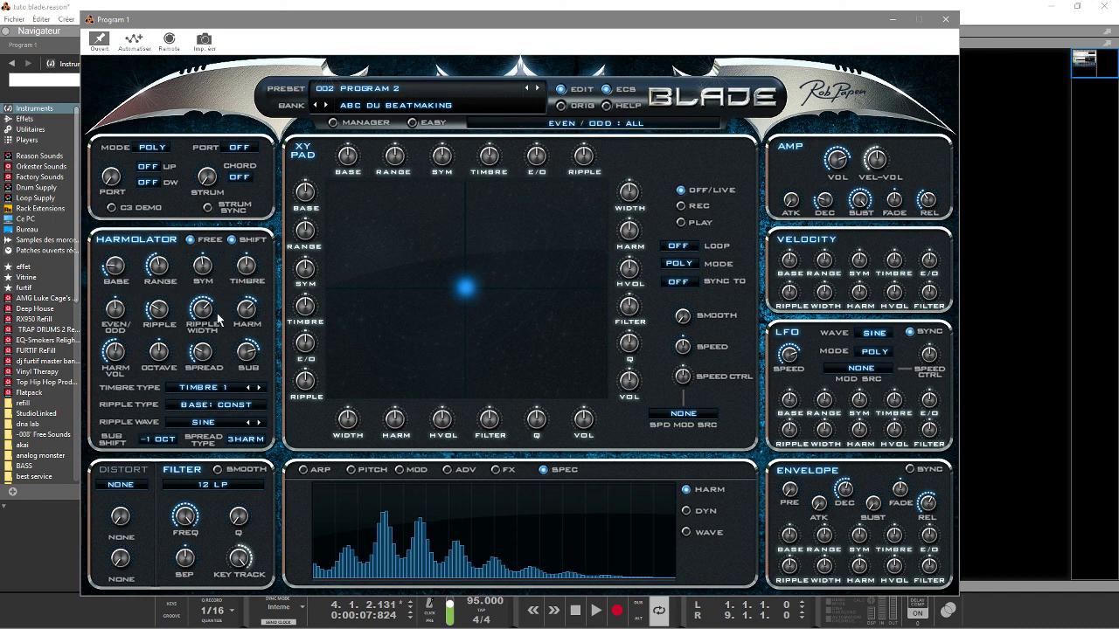
- Keep the 12 LP filter mode, lower the filter frequency and set the filter Q to 45 %
click(215, 486)
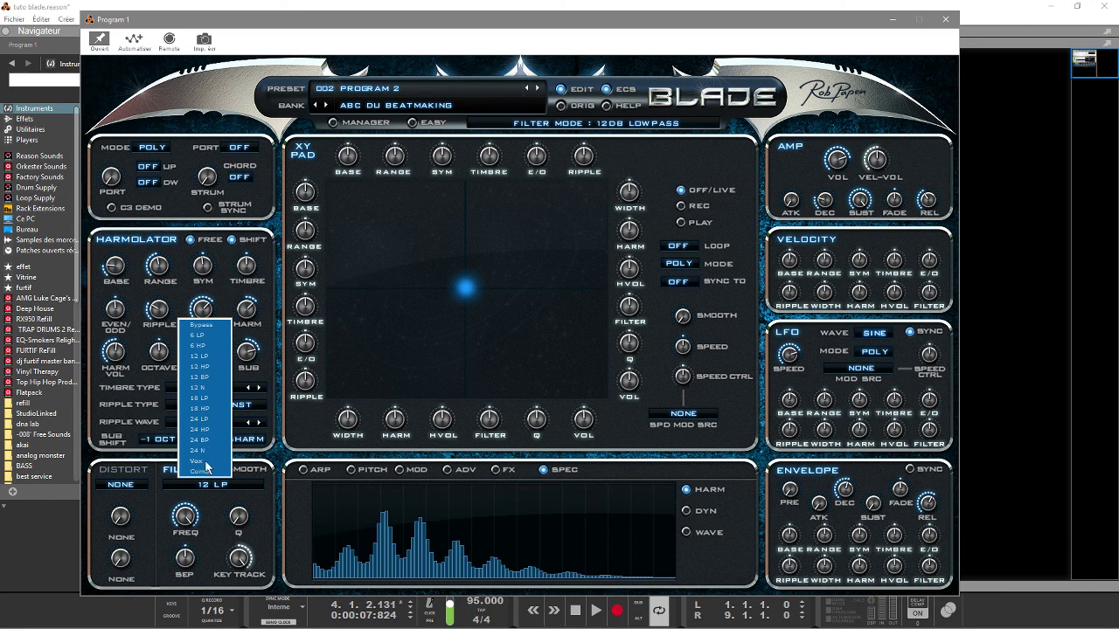
click(227, 509)
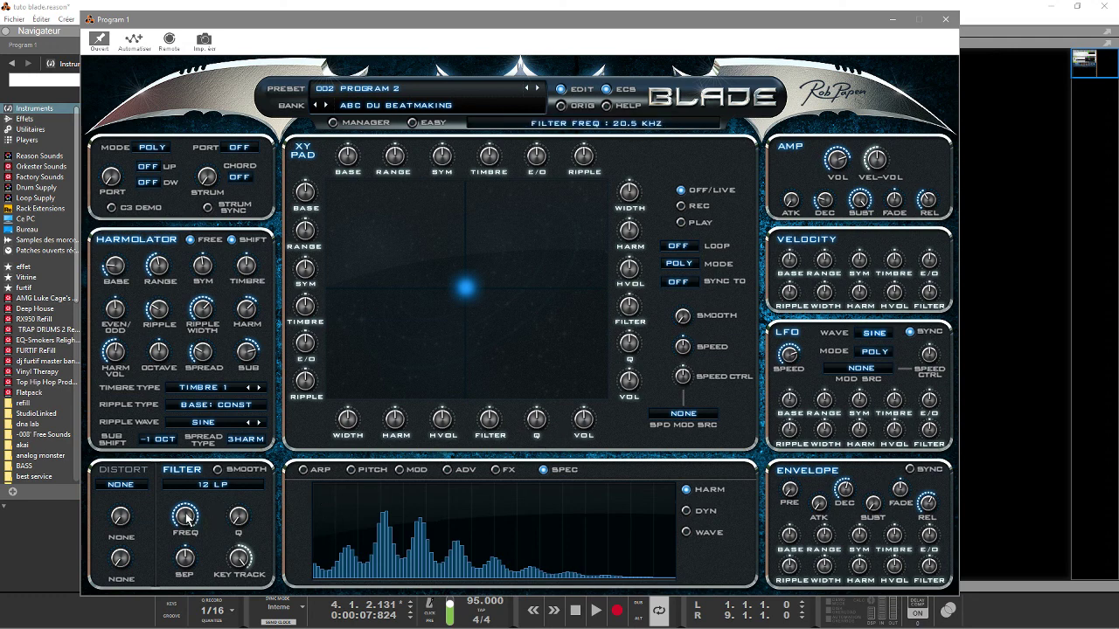
drag(187, 517, 253, 465)
click(660, 612)
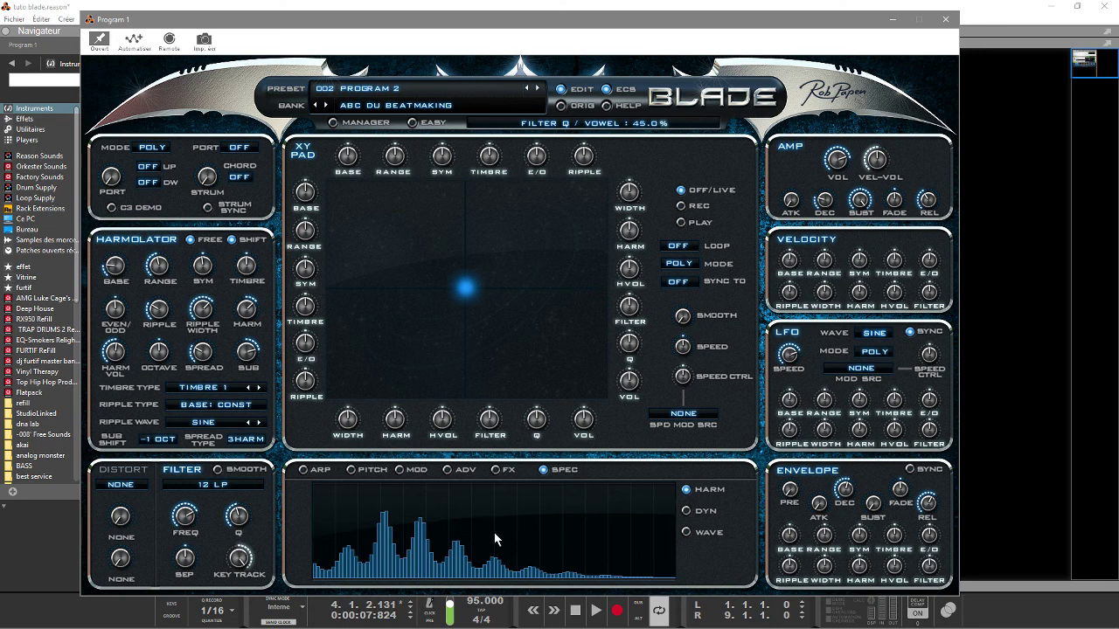
- View the spectrum display in dynamic mode and return it to harmonic mode
click(688, 512)
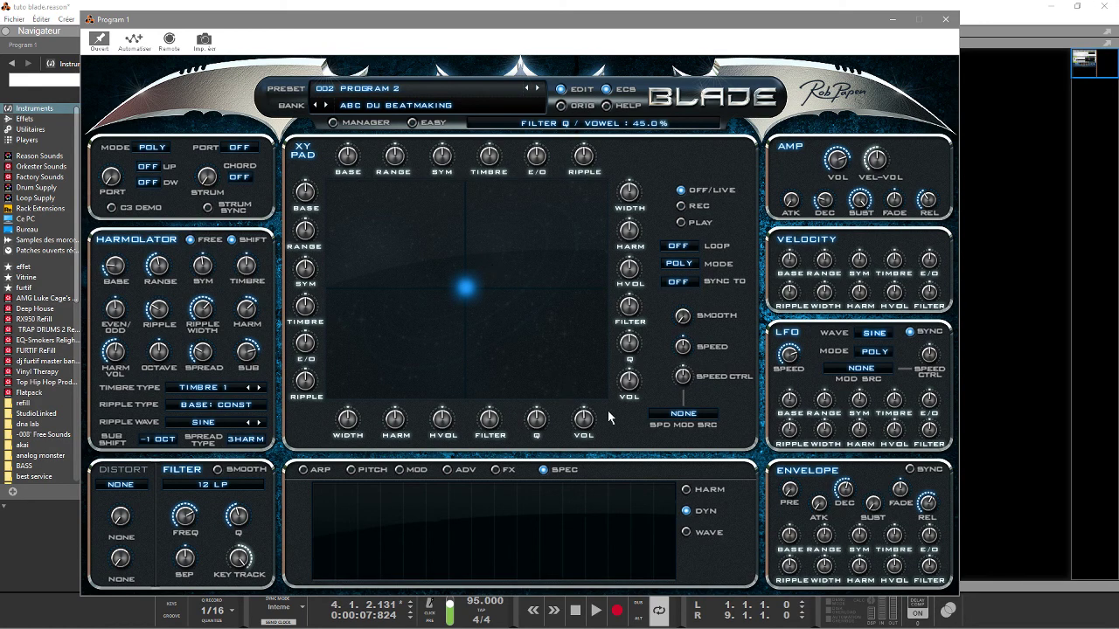
click(686, 490)
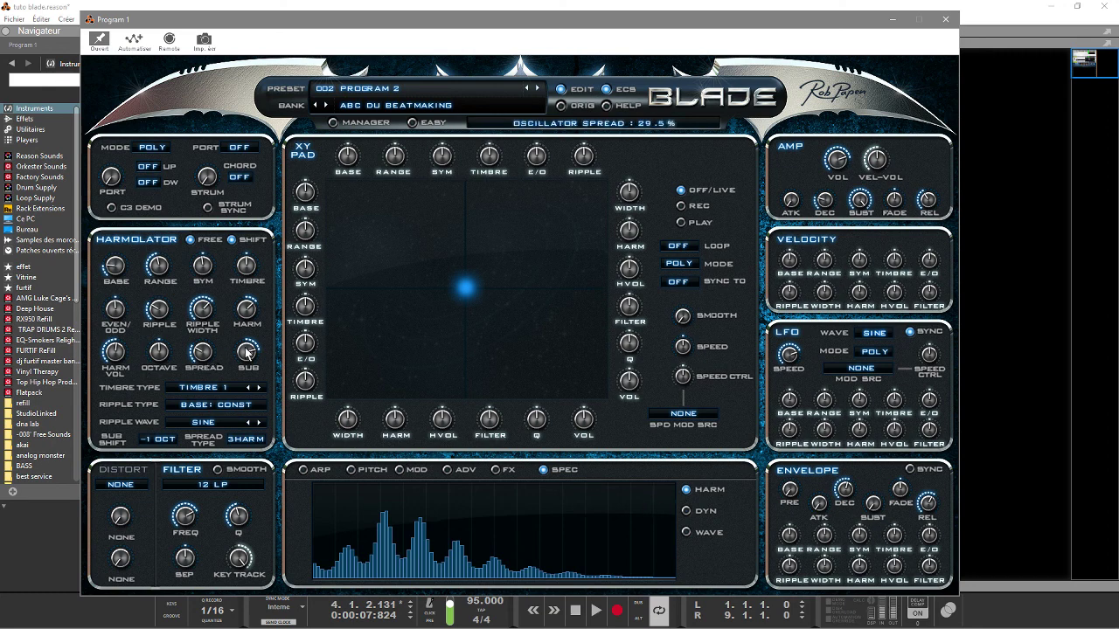
scroll(248, 352, down, 10)
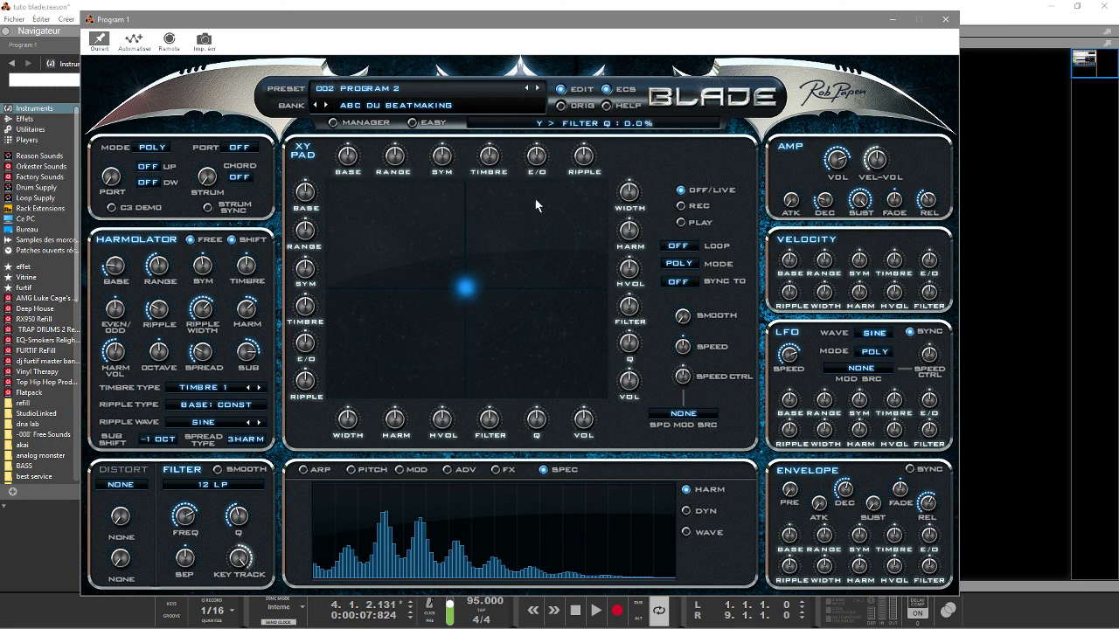
- Try moving the XY pad's point, open the pad's options, record a movement path from the centre and set the pad to Play
mouse_move(480, 298)
mouse_down()
mouse_move(464, 279)
mouse_move(378, 264)
mouse_move(425, 205)
mouse_move(540, 239)
mouse_move(515, 307)
mouse_move(452, 260)
mouse_move(525, 315)
mouse_move(496, 260)
mouse_move(466, 290)
mouse_up()
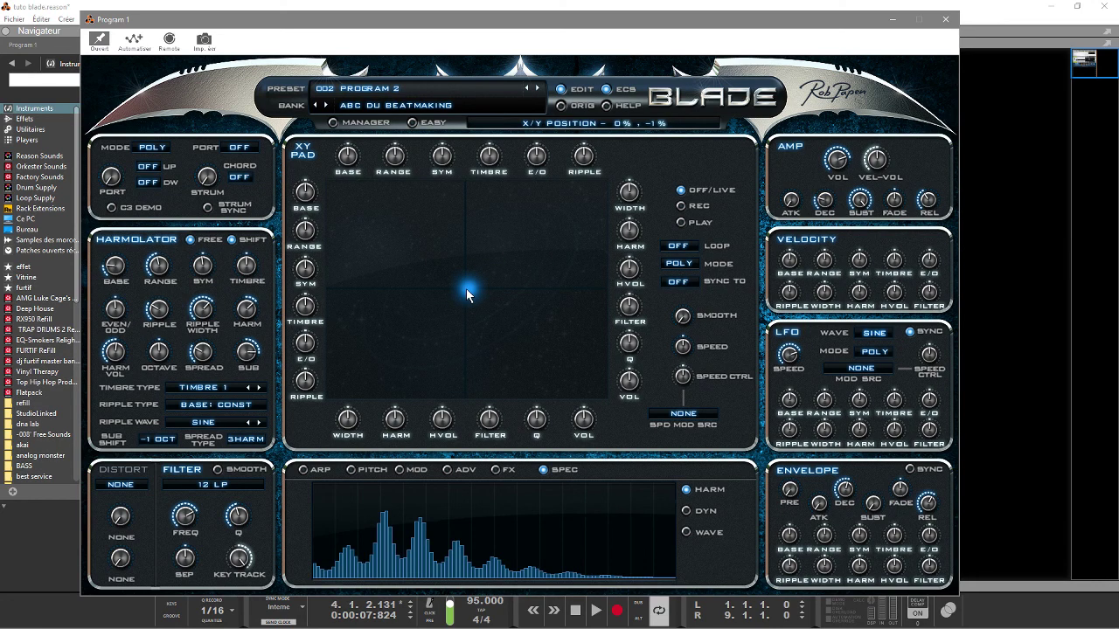
drag(465, 287, 461, 289)
right_click(468, 282)
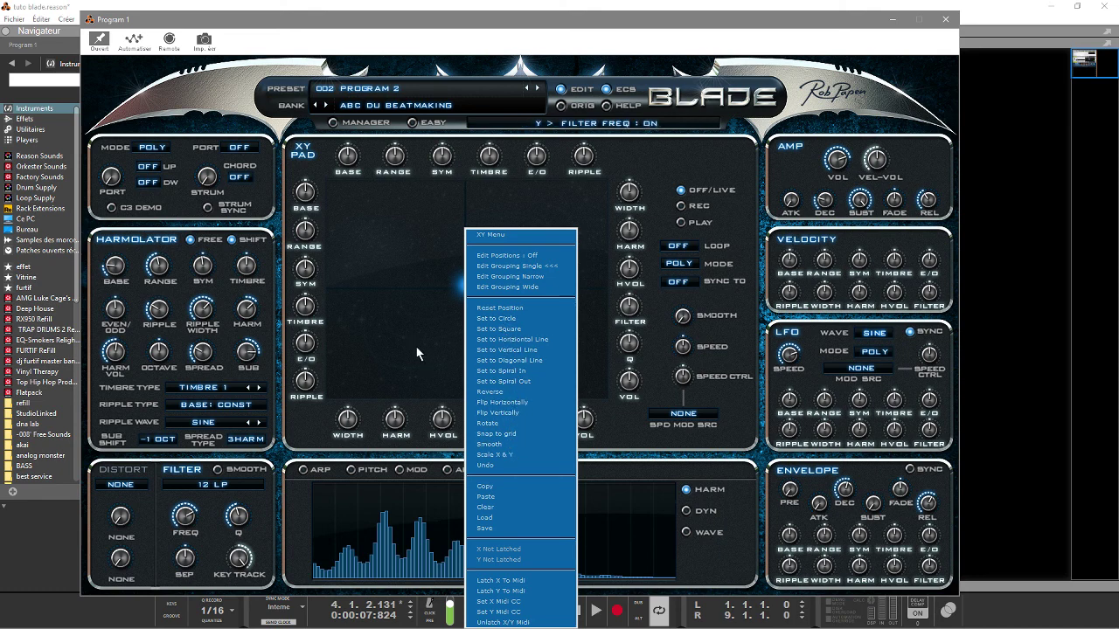
drag(415, 345, 466, 289)
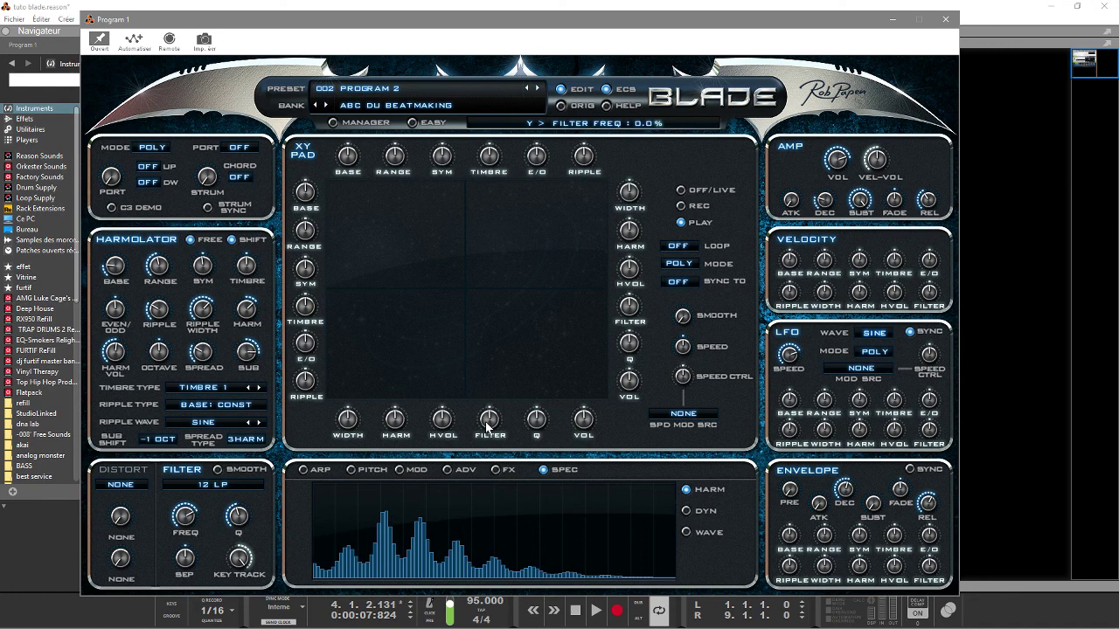
- Set the XY pad's Y filter frequency amount to 52 %, and adjust its X filter, Base and Range amounts
drag(488, 428, 475, 391)
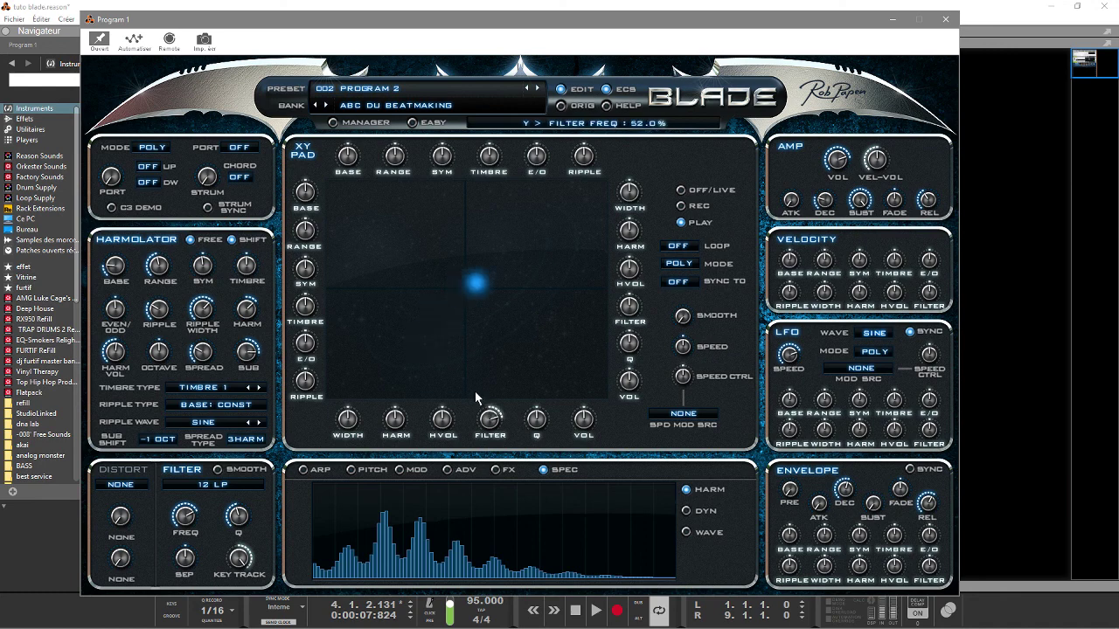
drag(629, 306, 630, 333)
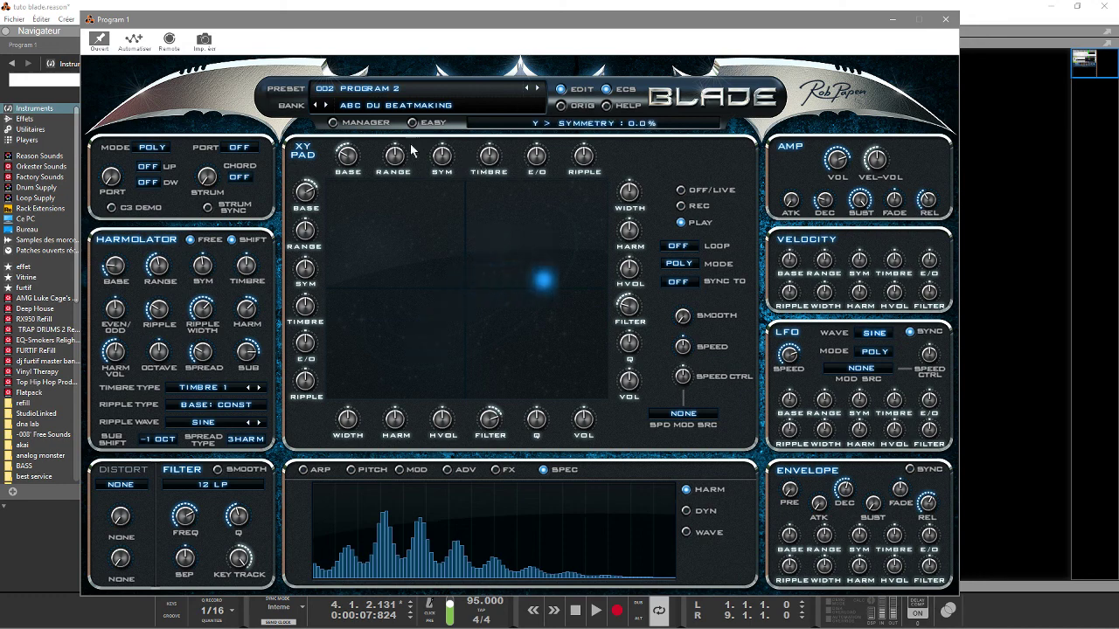
drag(386, 159, 386, 133)
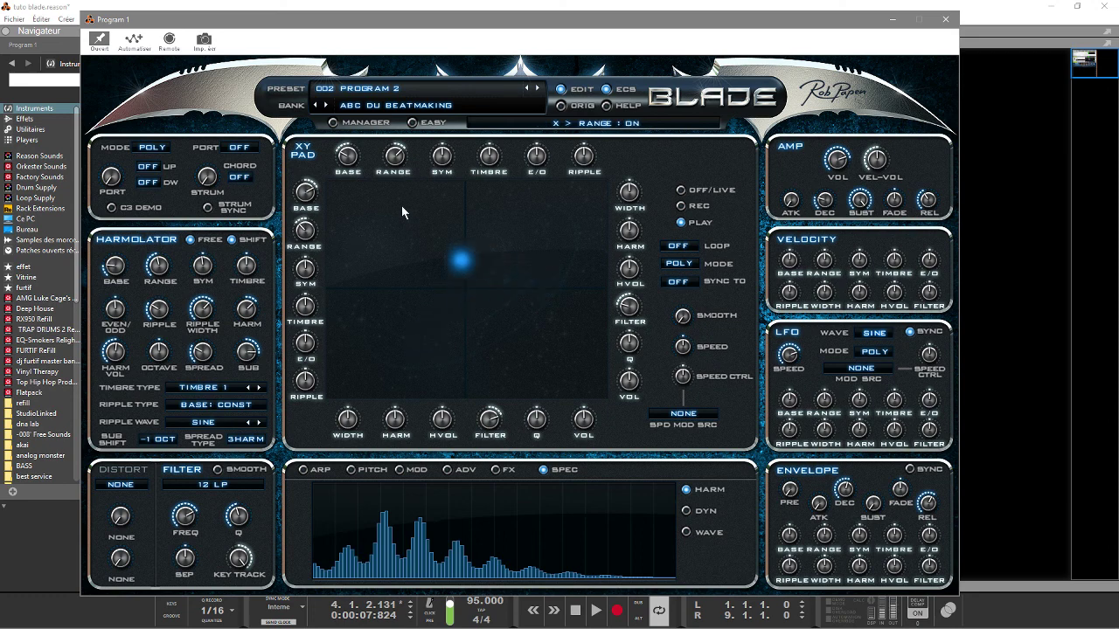
- Set the XY pad's Y filter Q amount to 39 %, and adjust the X filter Q amount and both Width amounts
mouse_move(533, 423)
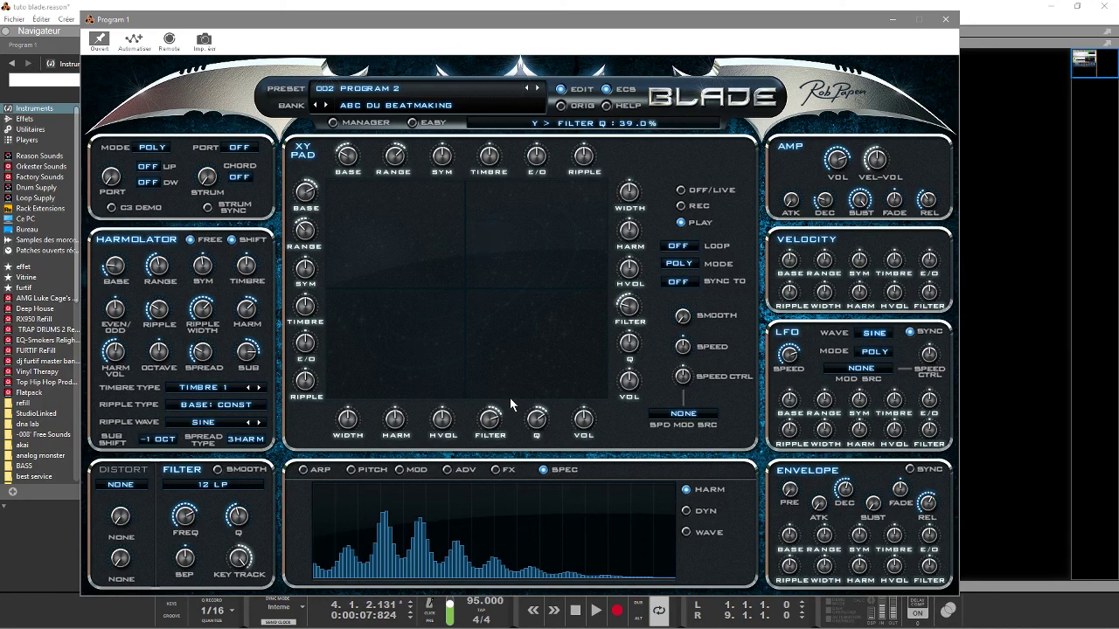
mouse_move(628, 347)
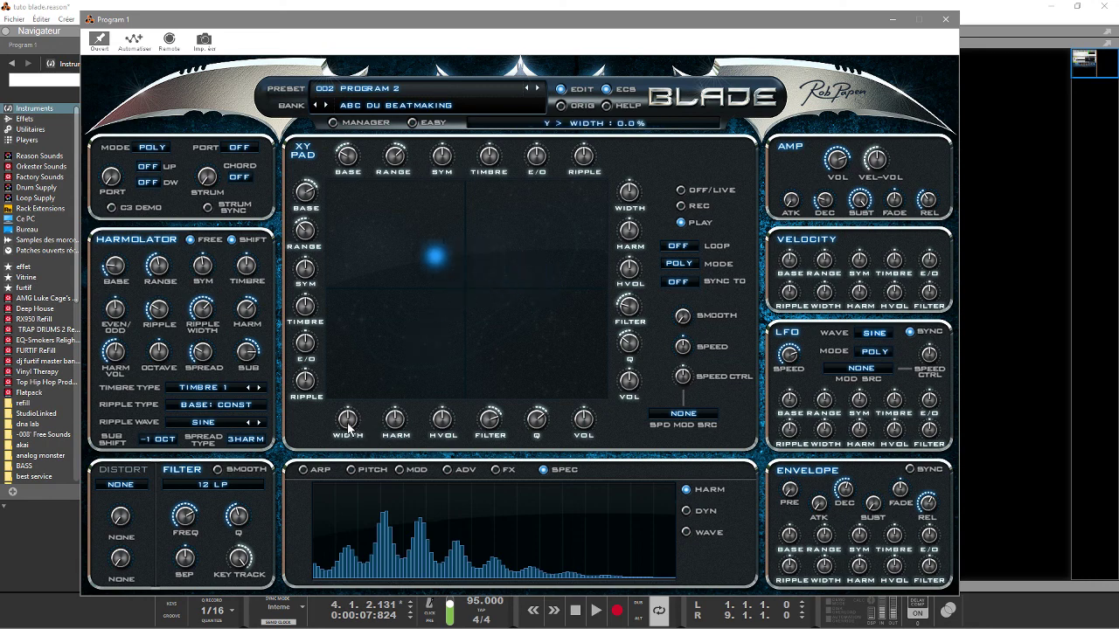
drag(348, 427, 333, 391)
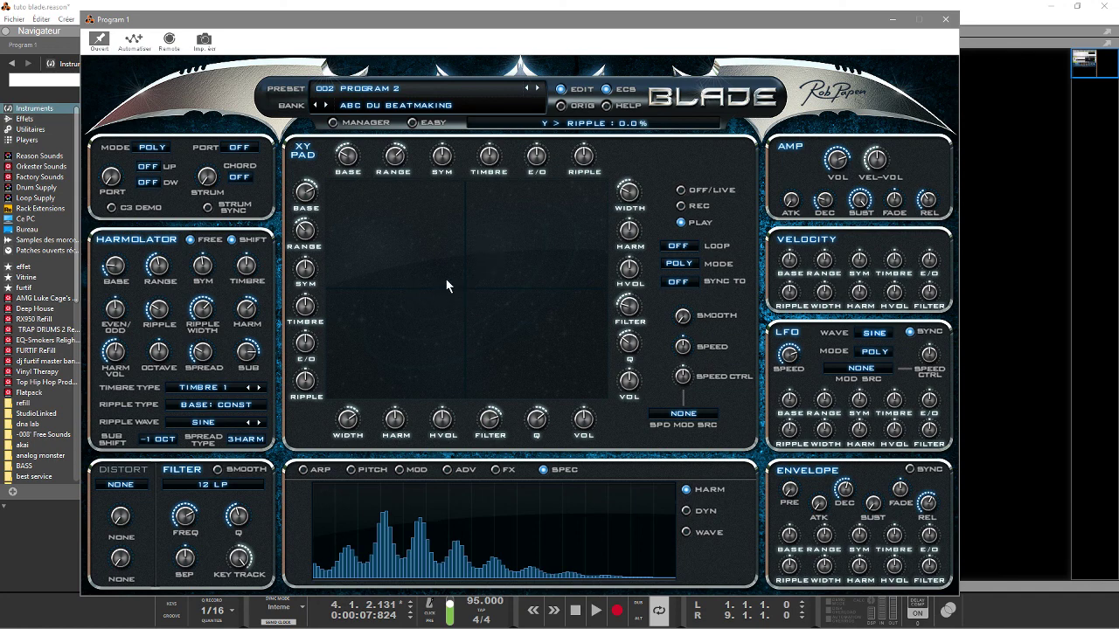
- Turn on XY pad looping, try it, and switch the loop type to the back-and-forth < > option
click(678, 248)
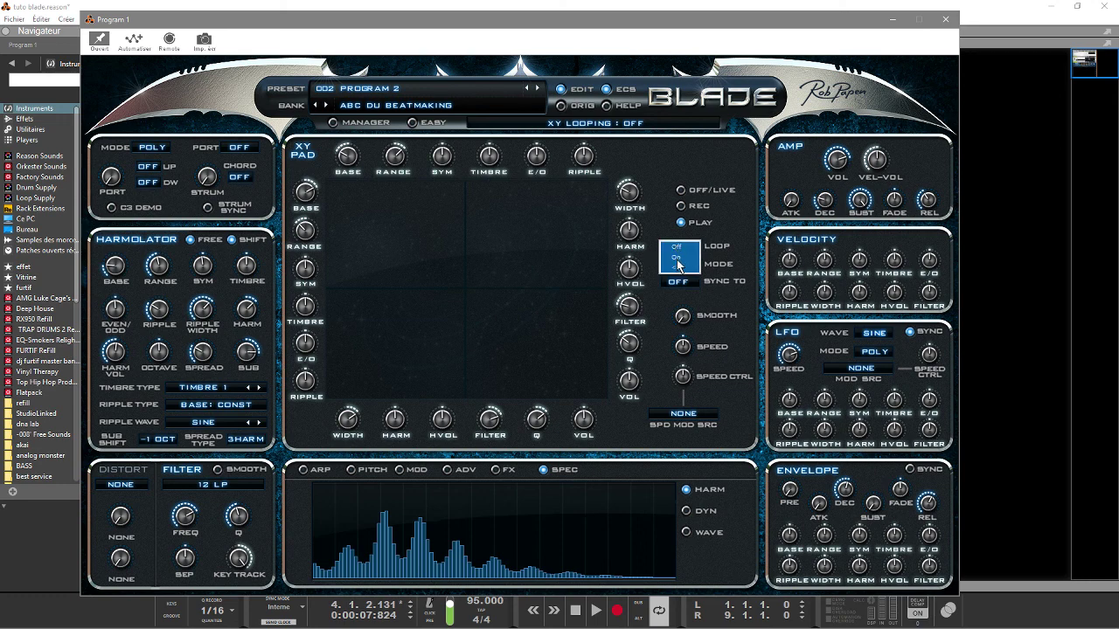
click(678, 259)
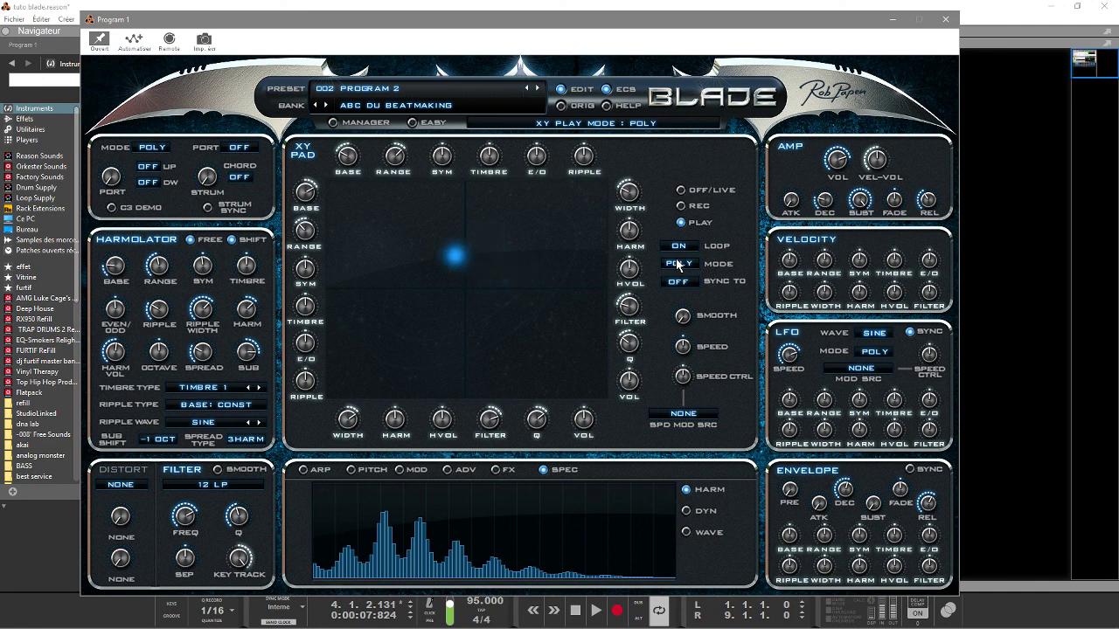
click(684, 249)
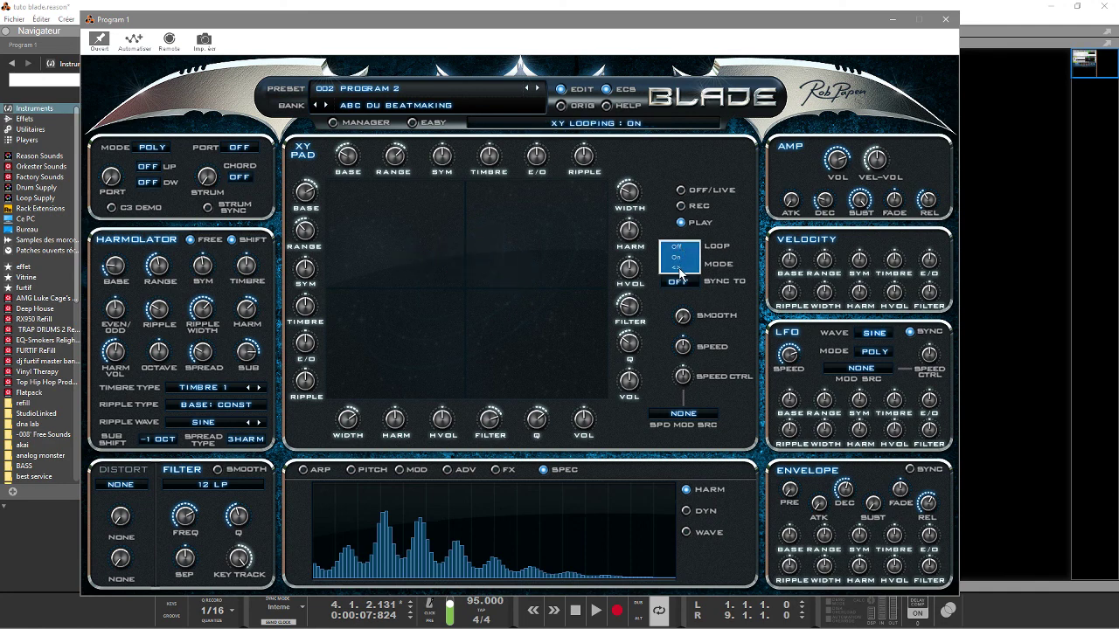
click(679, 270)
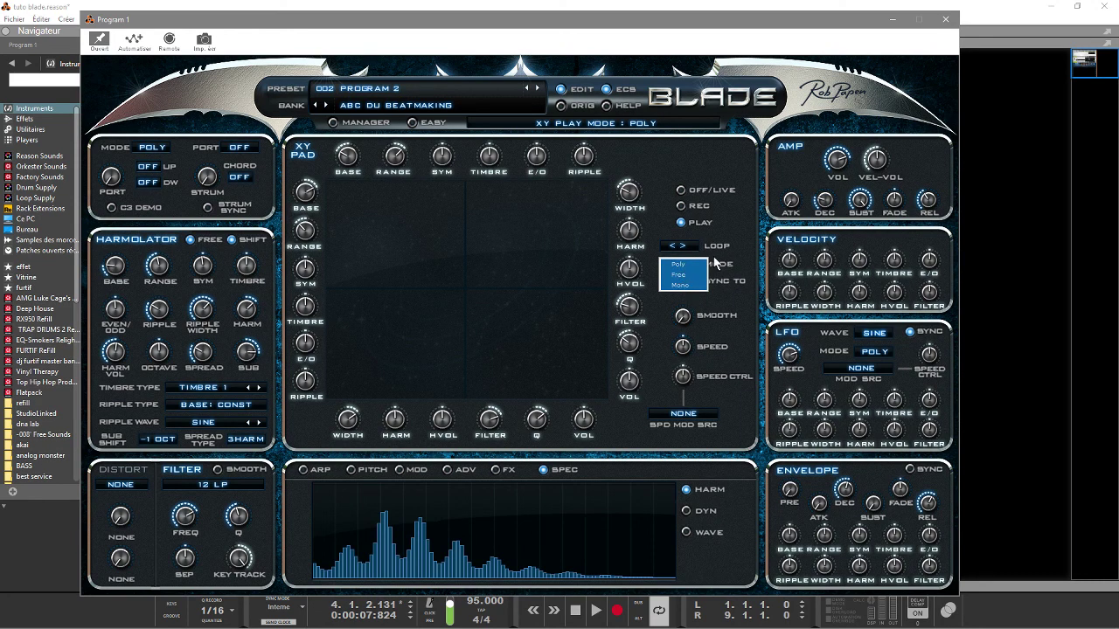
- Keep the XY pad's play mode at Poly and sync the pad to 1/1
click(715, 261)
click(679, 282)
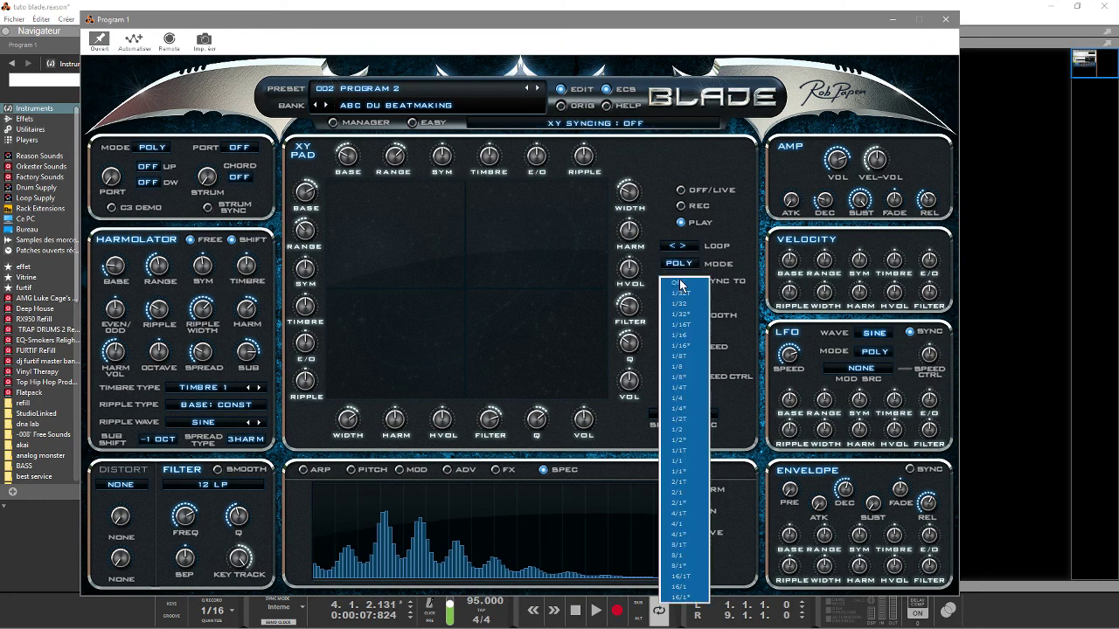
click(681, 463)
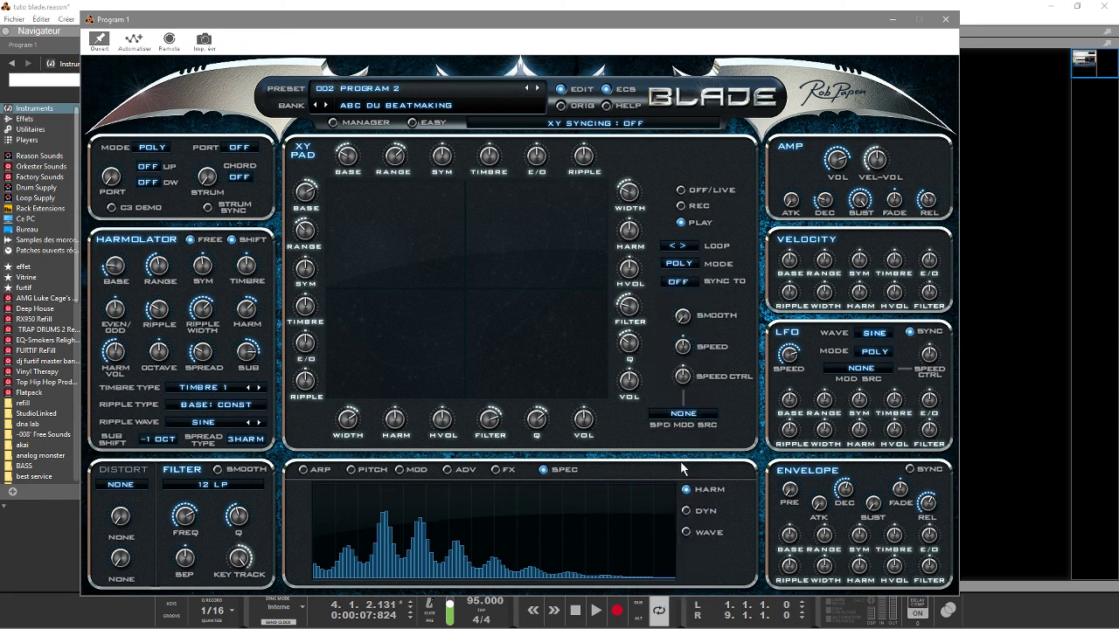
- Play the song from the start, stop it and switch the spectrum display to dynamic mode
click(576, 613)
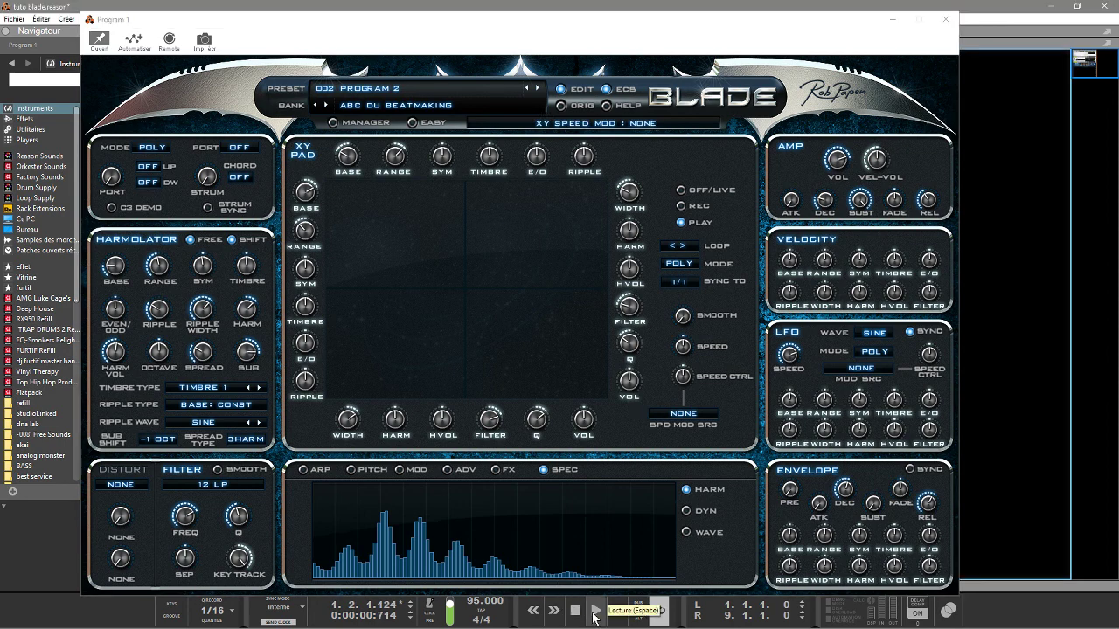
click(594, 612)
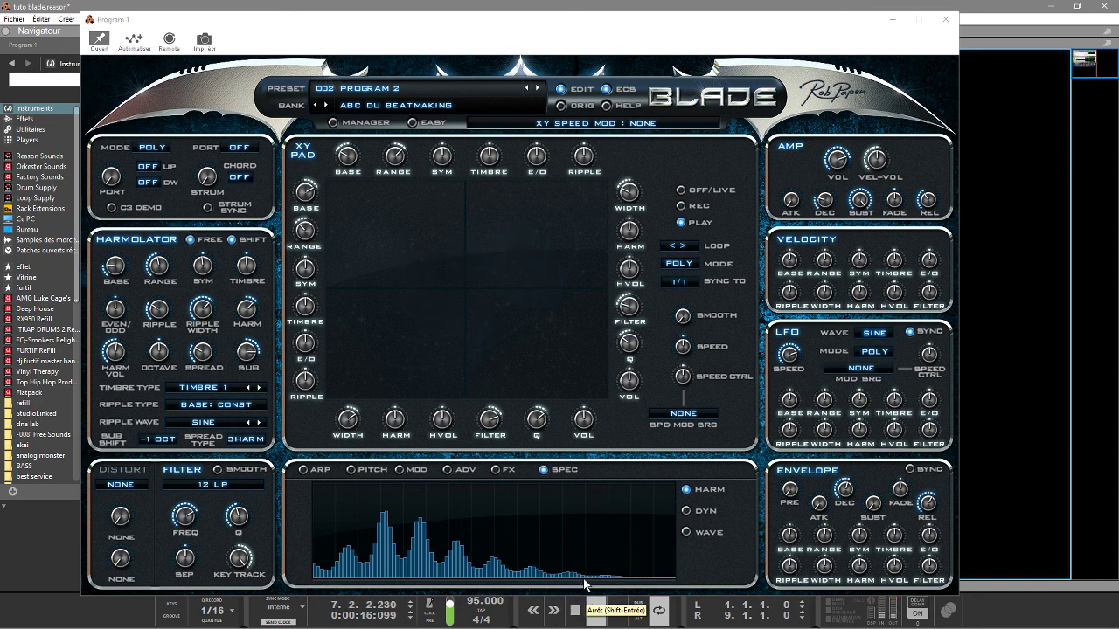
click(576, 609)
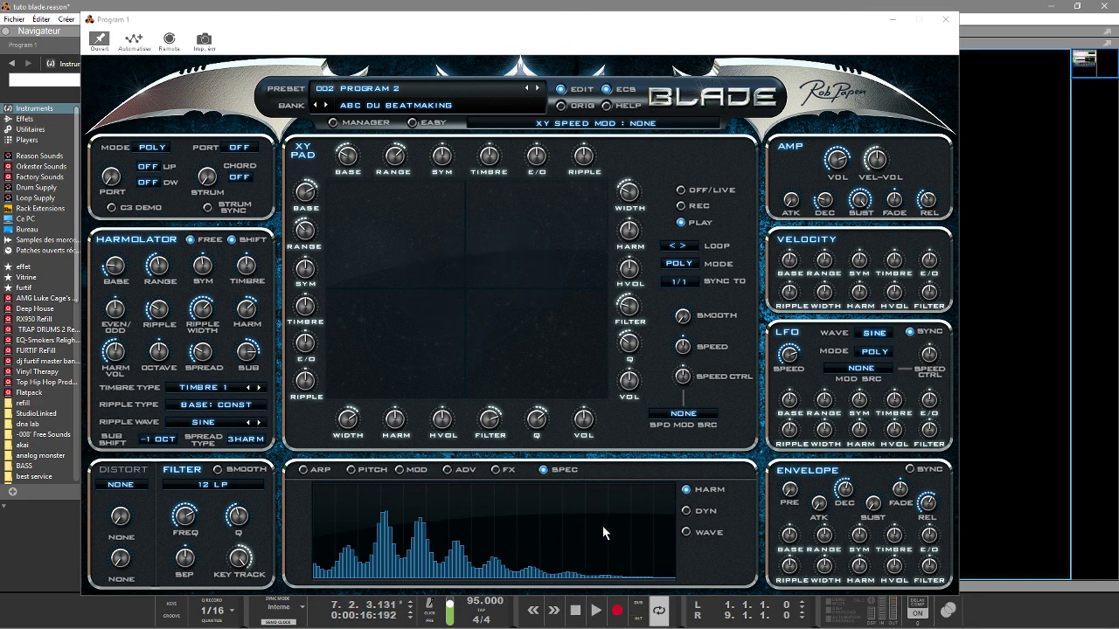
click(686, 512)
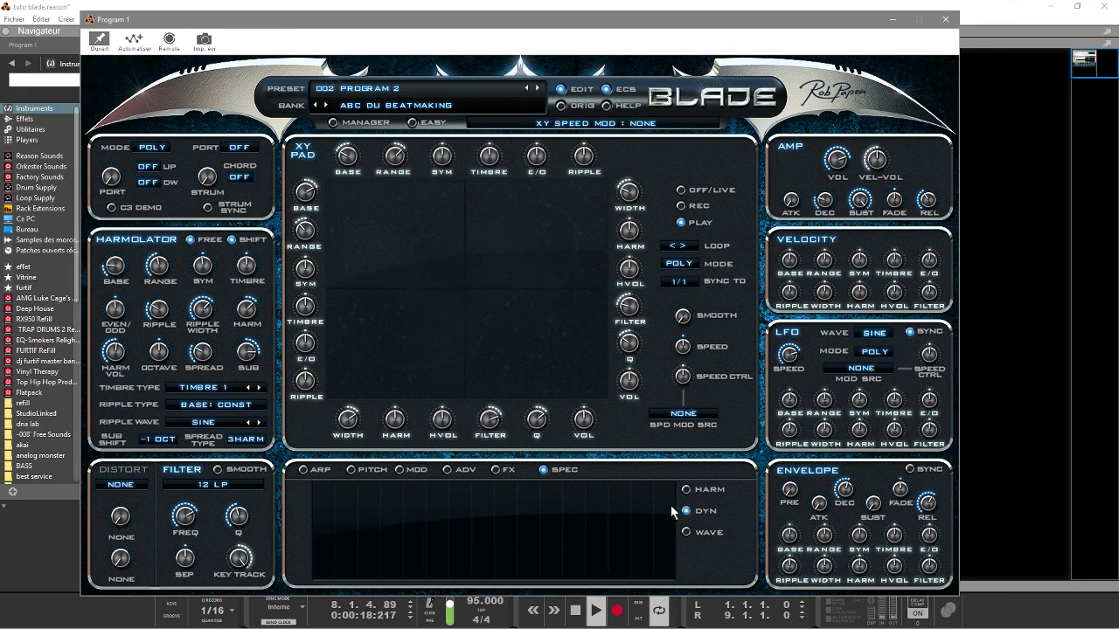
- Close the synth window and assign Blade's pitch bend wheel to CC 52 of the <Other> MIDI Control Keyboard as a remote override
click(945, 18)
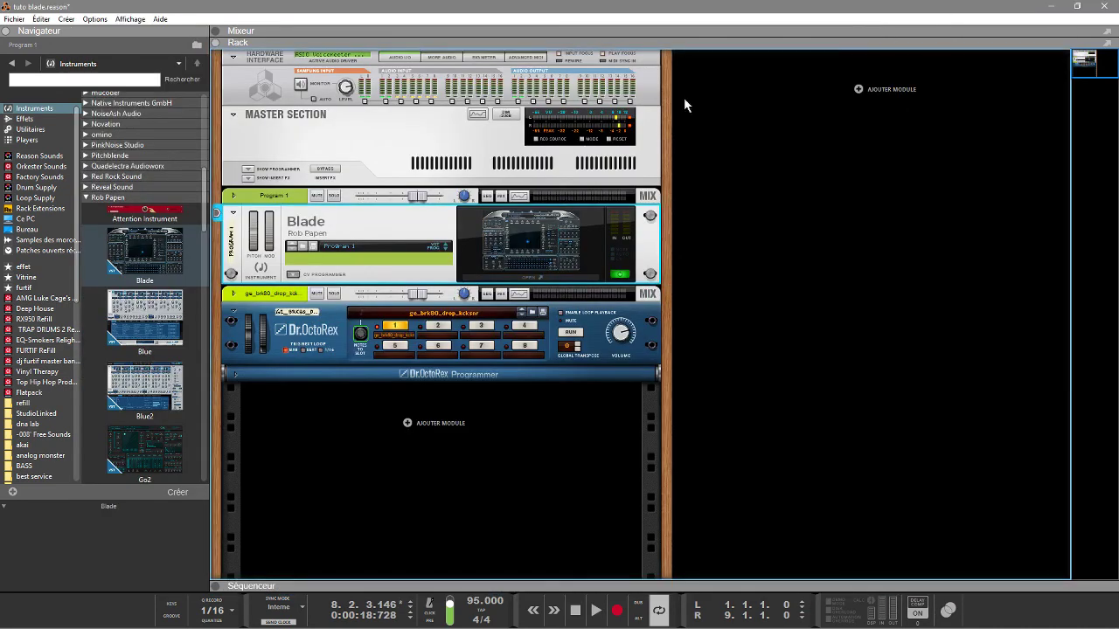
right_click(256, 248)
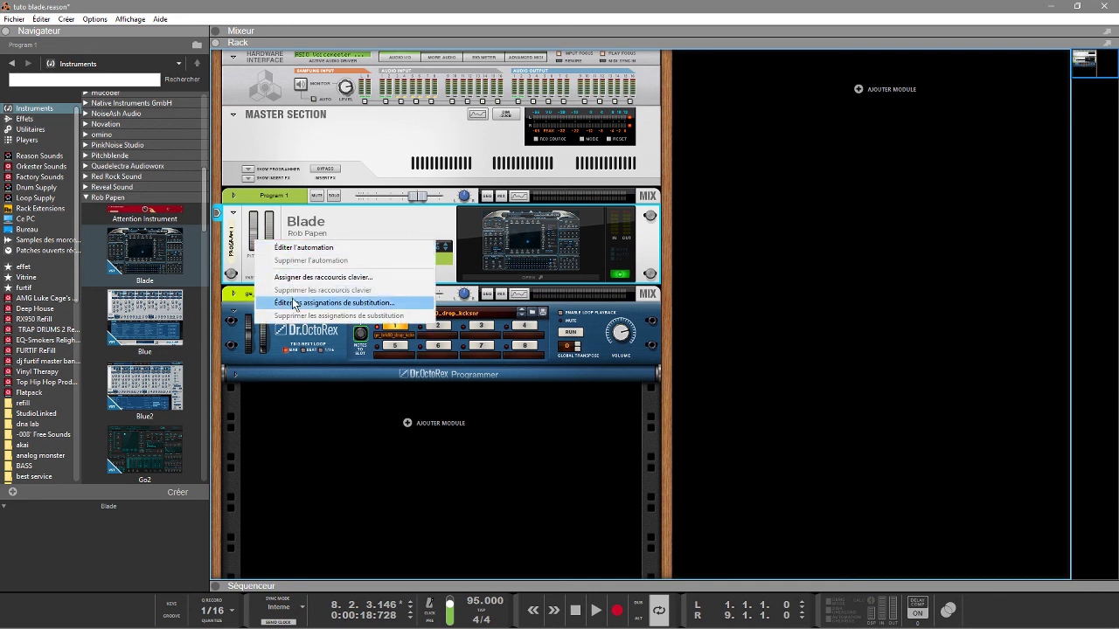
click(322, 304)
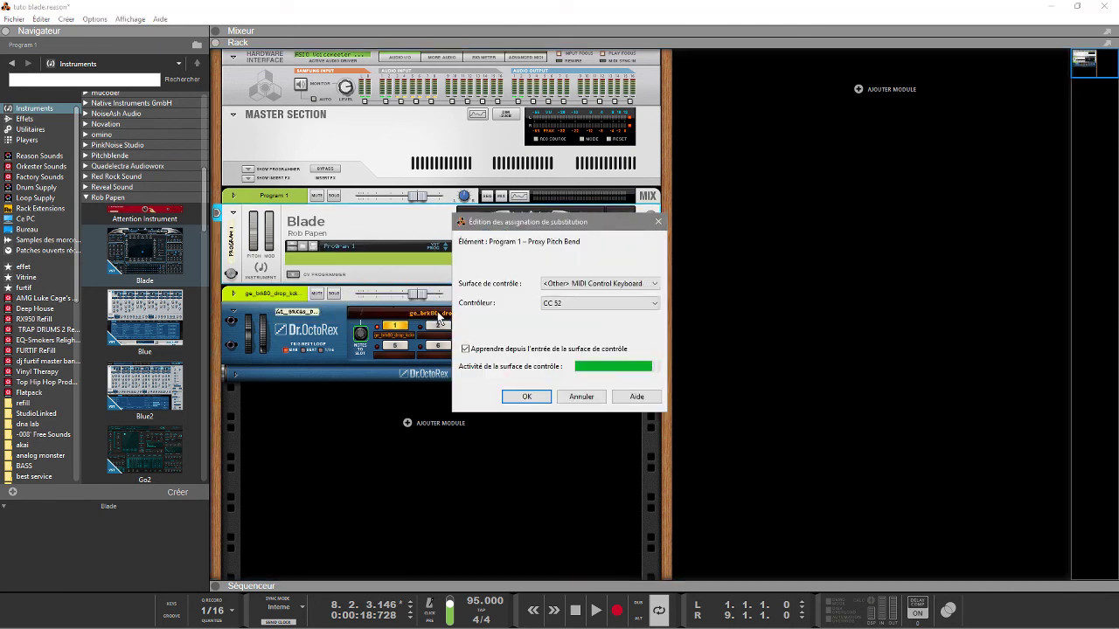
click(523, 397)
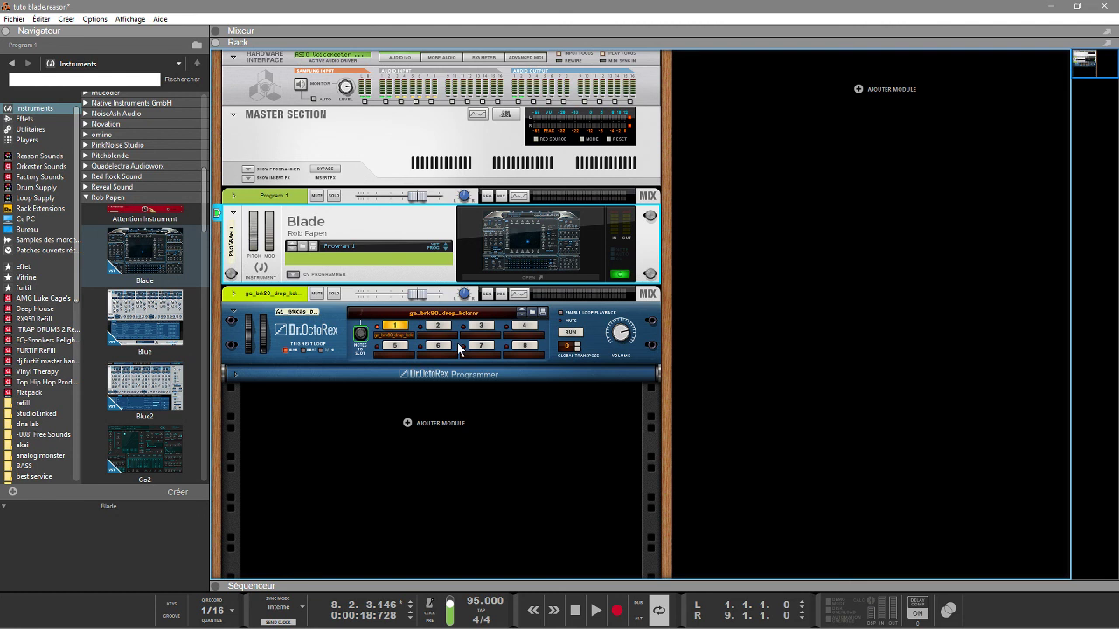
- Assign a remote override to Blade's mod wheel, learning the controller from the control surface input
right_click(274, 245)
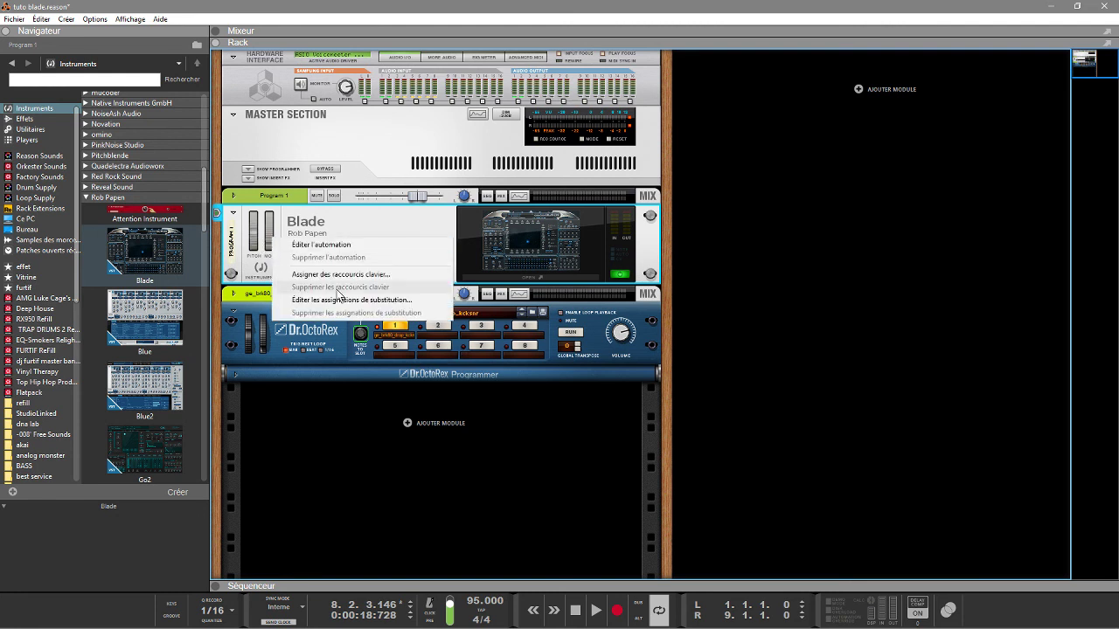
click(331, 302)
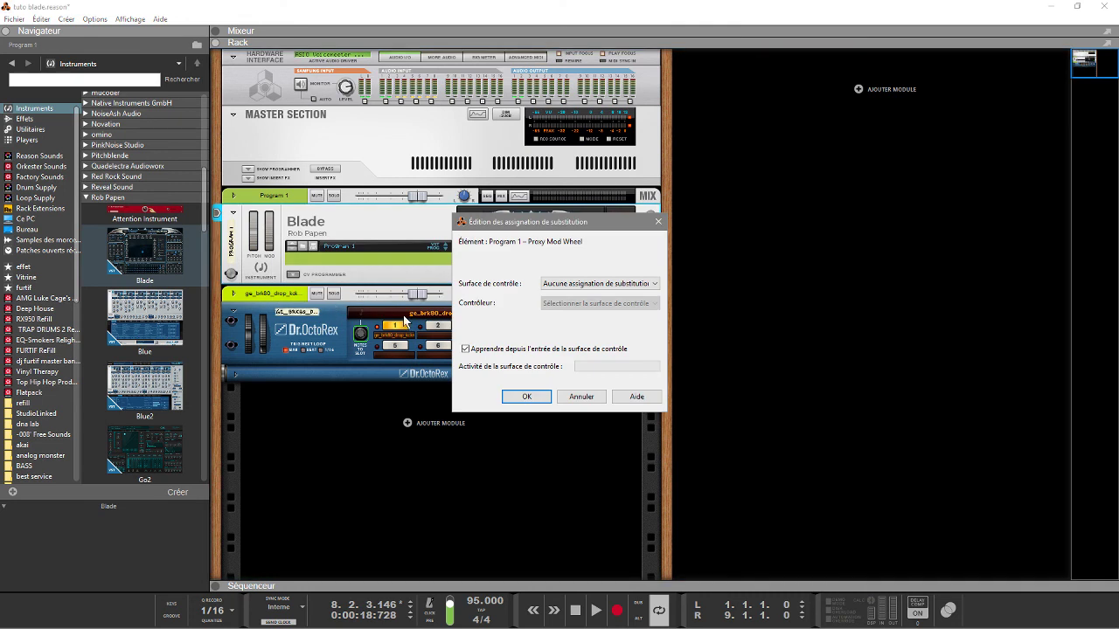
click(526, 397)
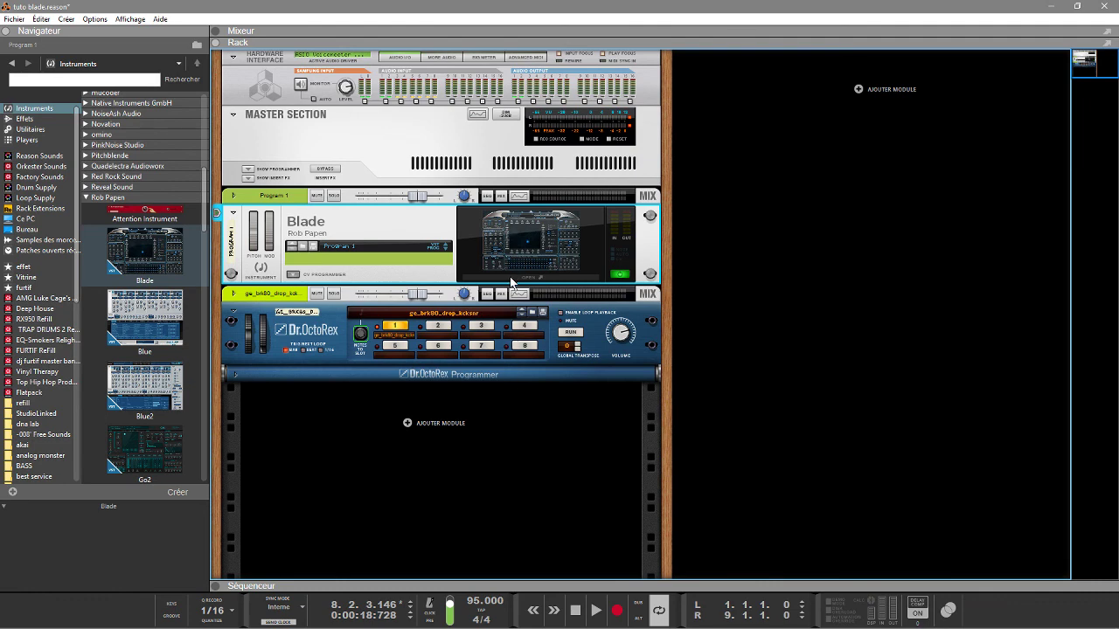
- Reopen the Blade window, keep it open, and set the XY speed modulation source to Mod Wheel with an amount of 1281.71 X
click(460, 220)
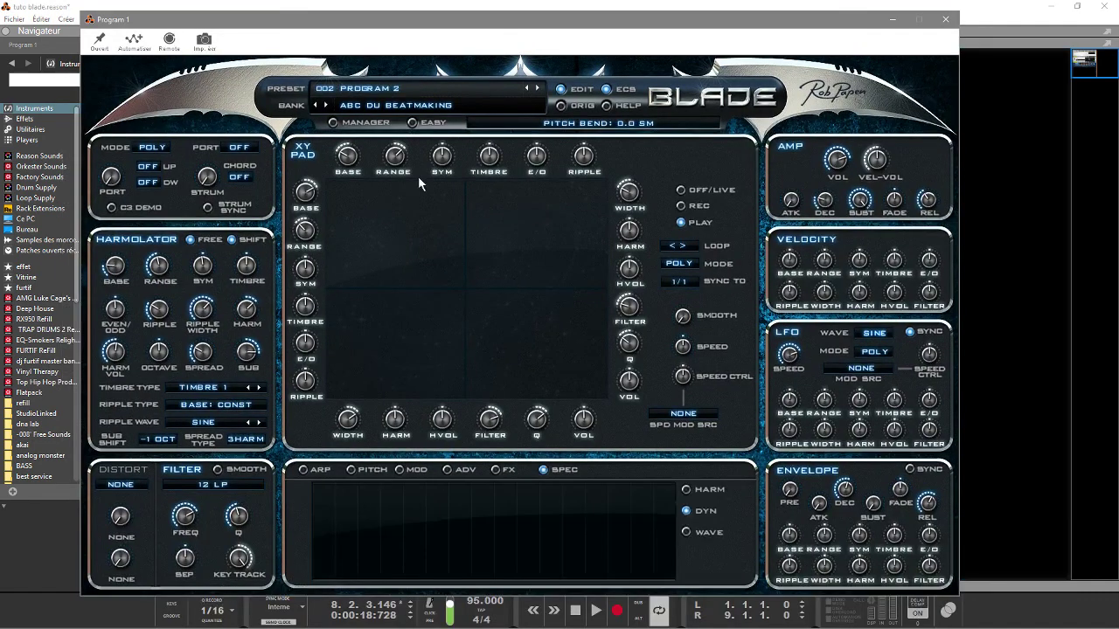
click(99, 45)
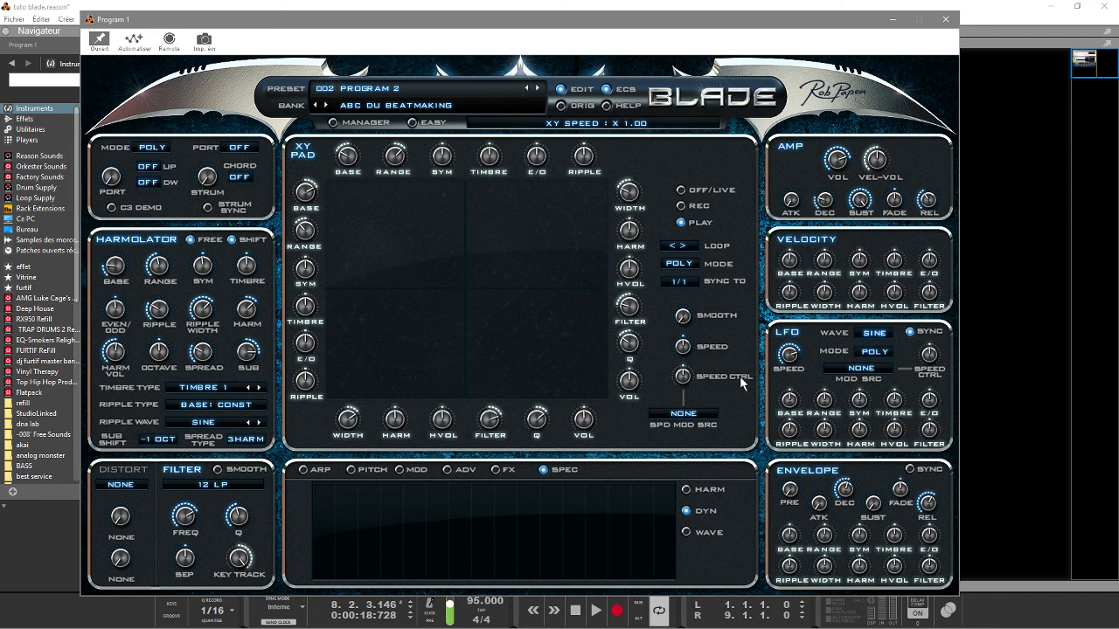
click(694, 413)
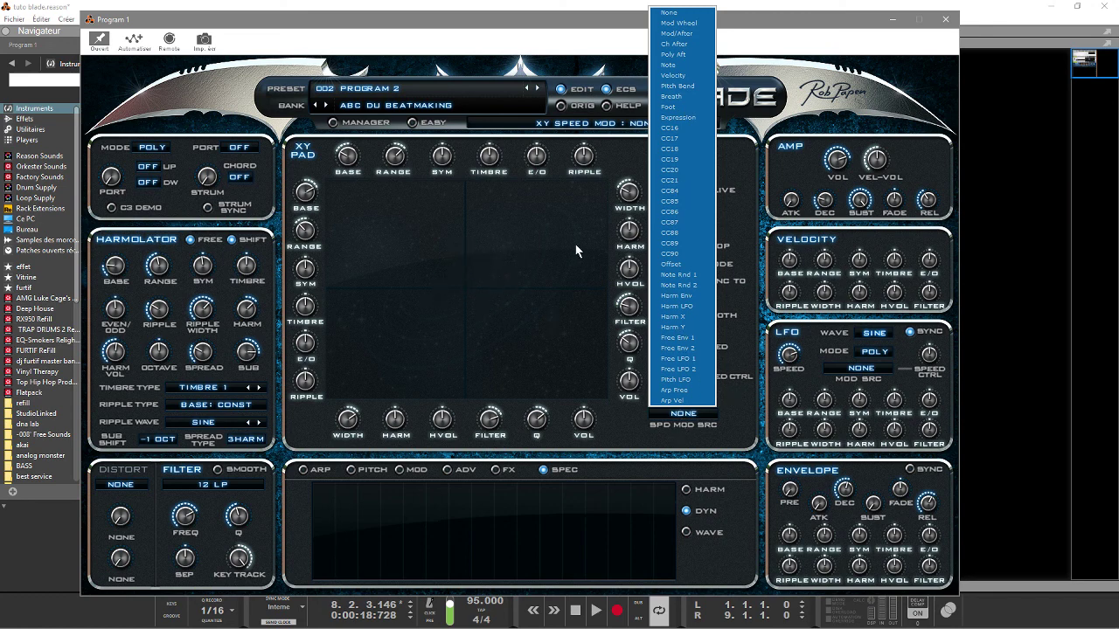
click(680, 25)
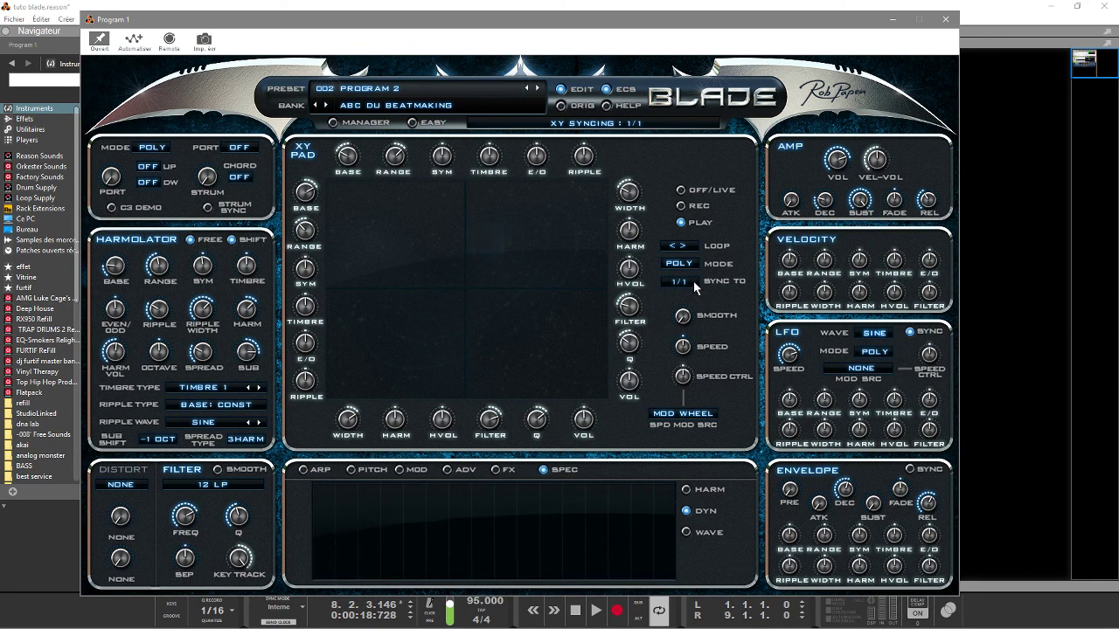
drag(682, 376, 682, 320)
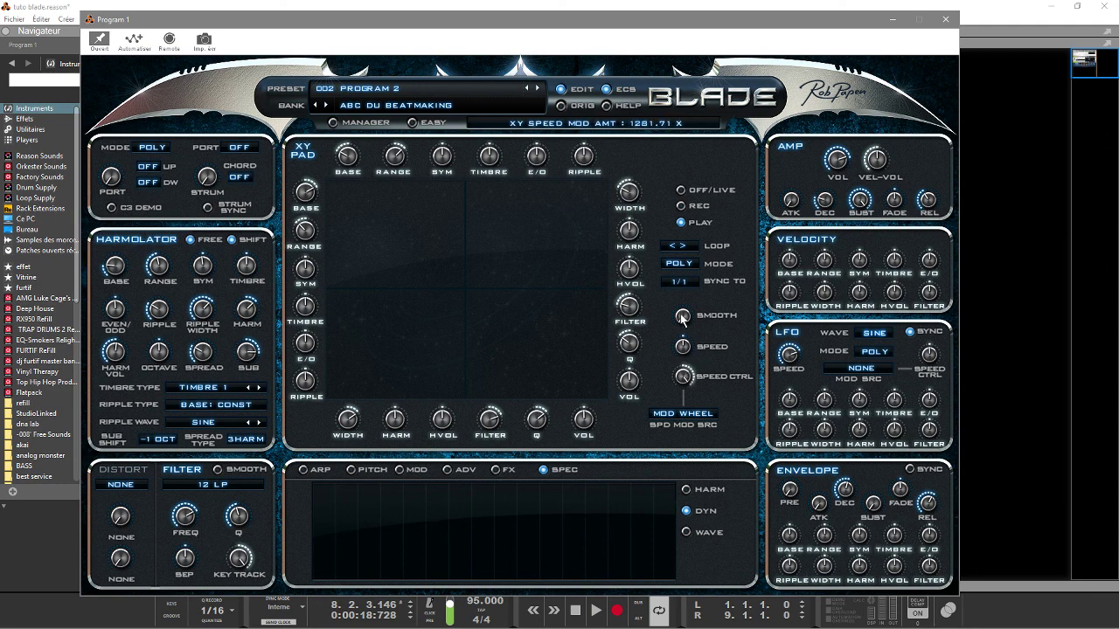
click(681, 316)
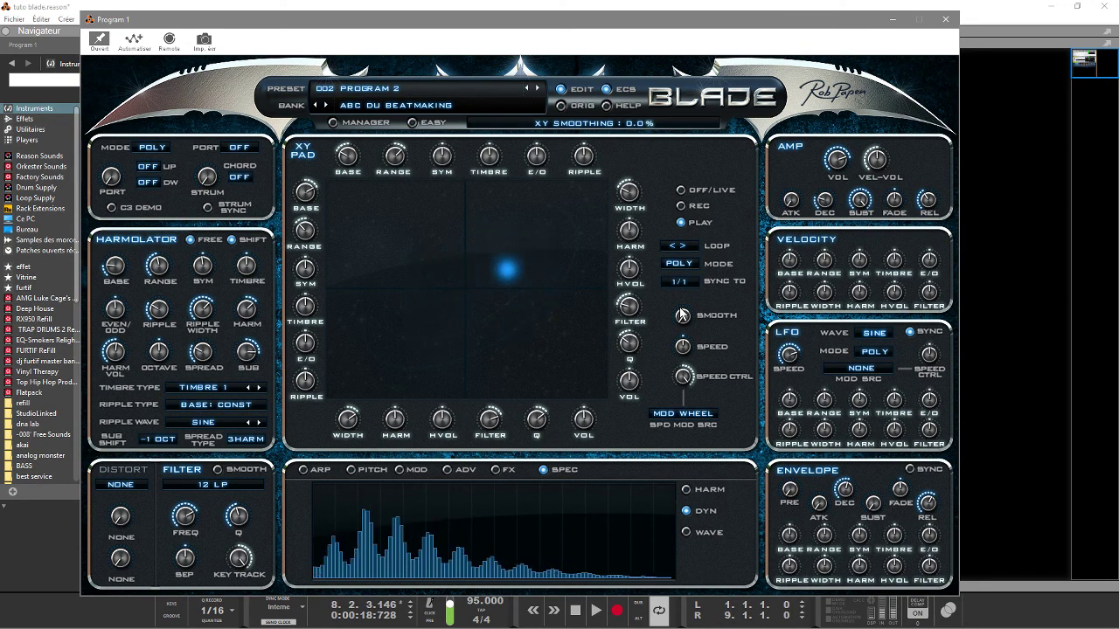
- Check the mod wheel value on Blade's rack panel, reopen the synth window, keep it open and start playback
click(893, 19)
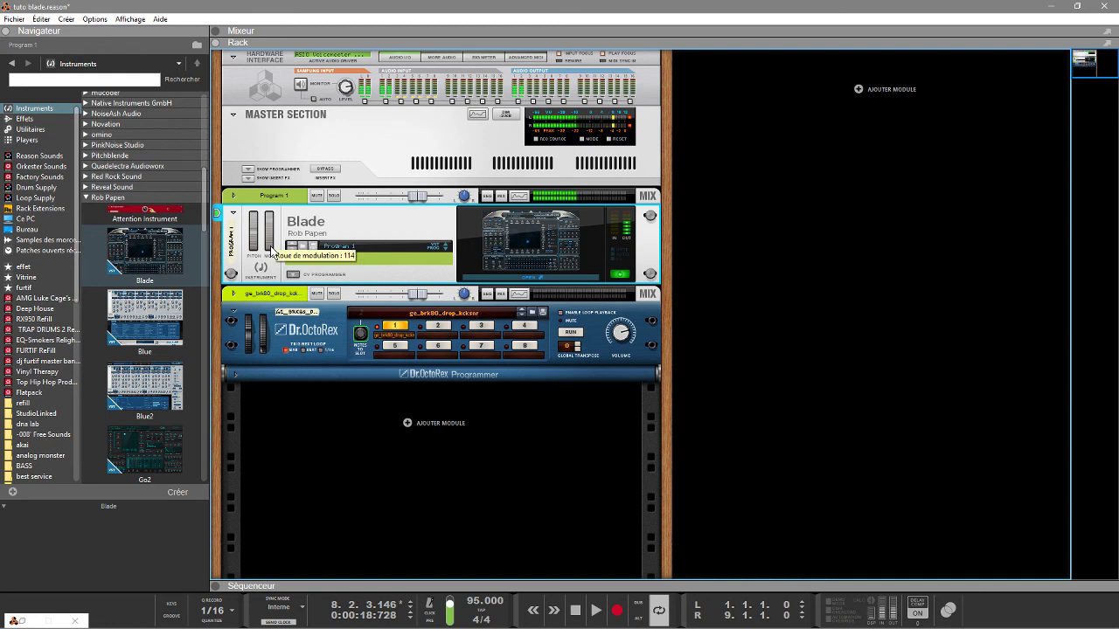
click(514, 280)
click(479, 173)
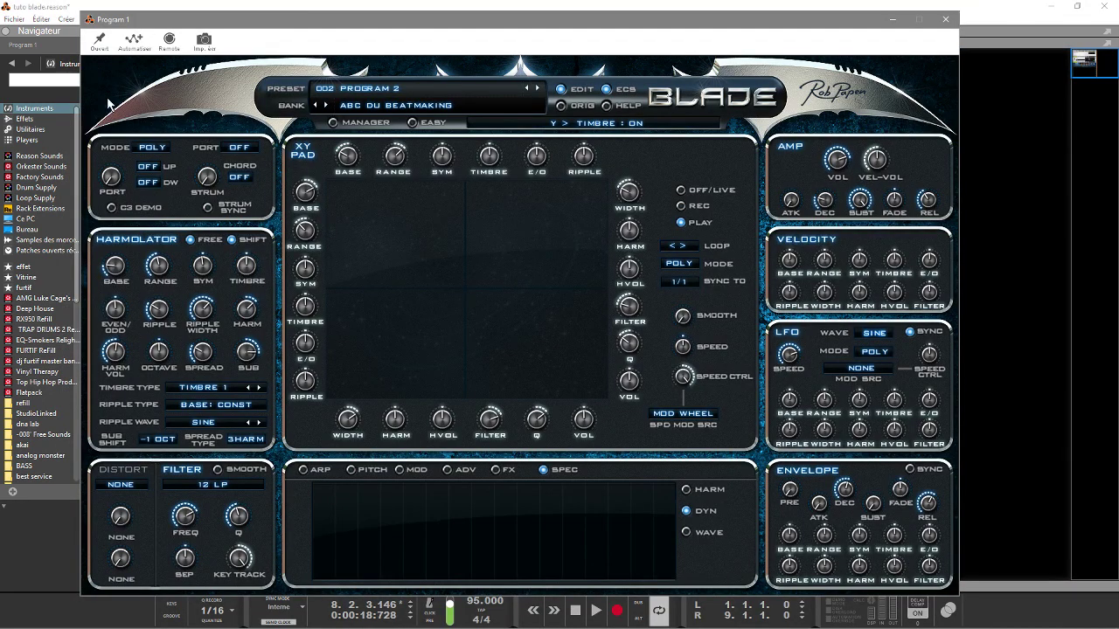
click(100, 42)
key(space)
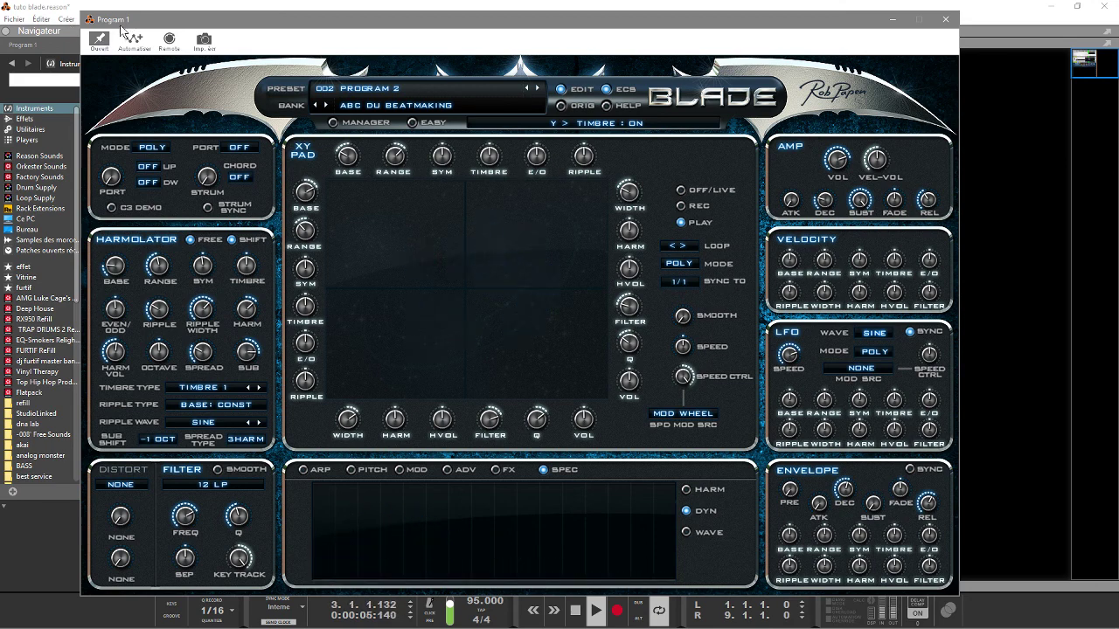
- Stop playback and look through Blade's effects, arpeggiator, pitch, modulation and advanced settings pages
key(space)
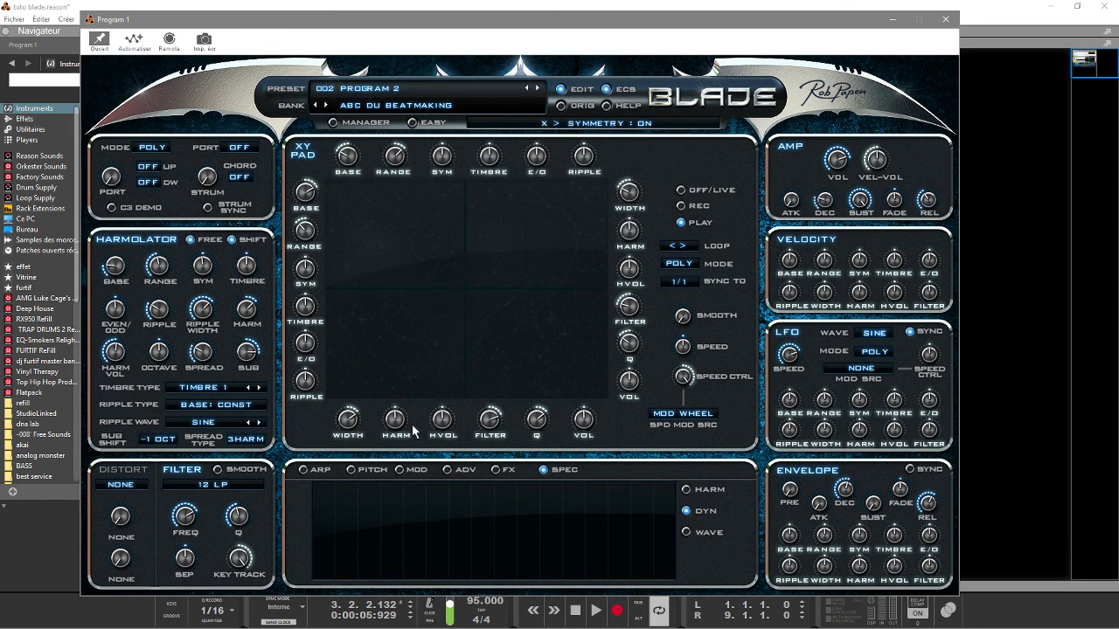
click(496, 471)
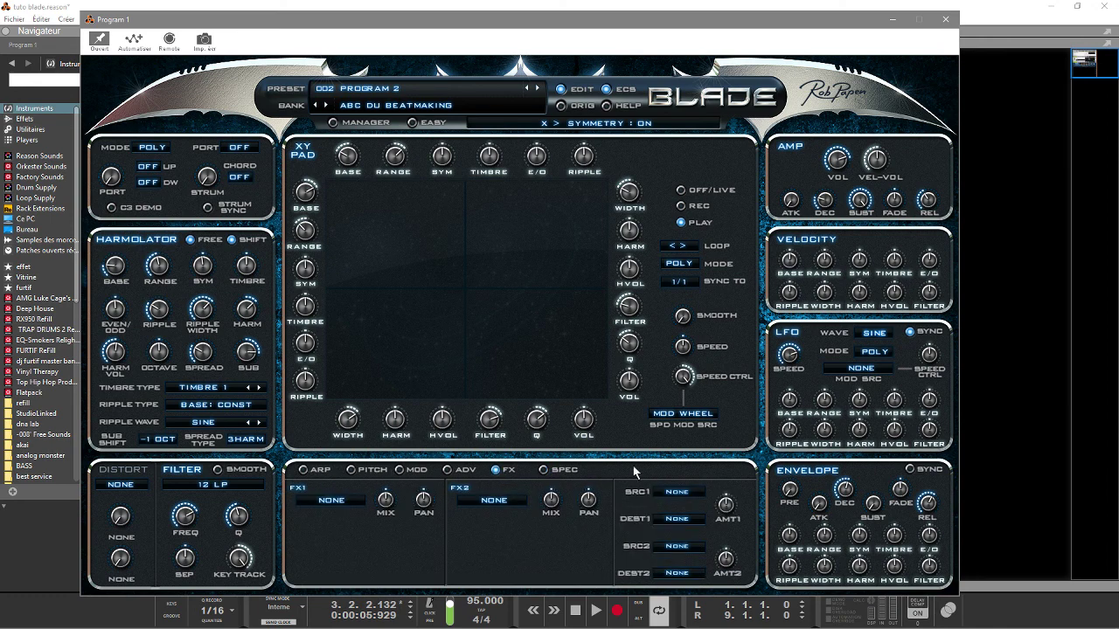
click(312, 469)
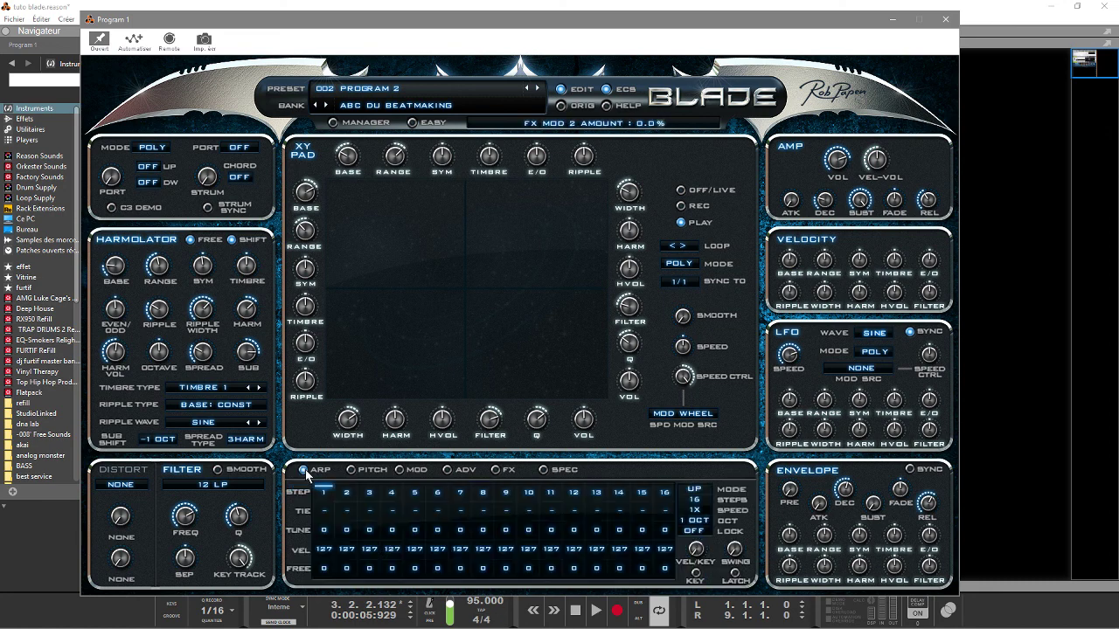
click(353, 471)
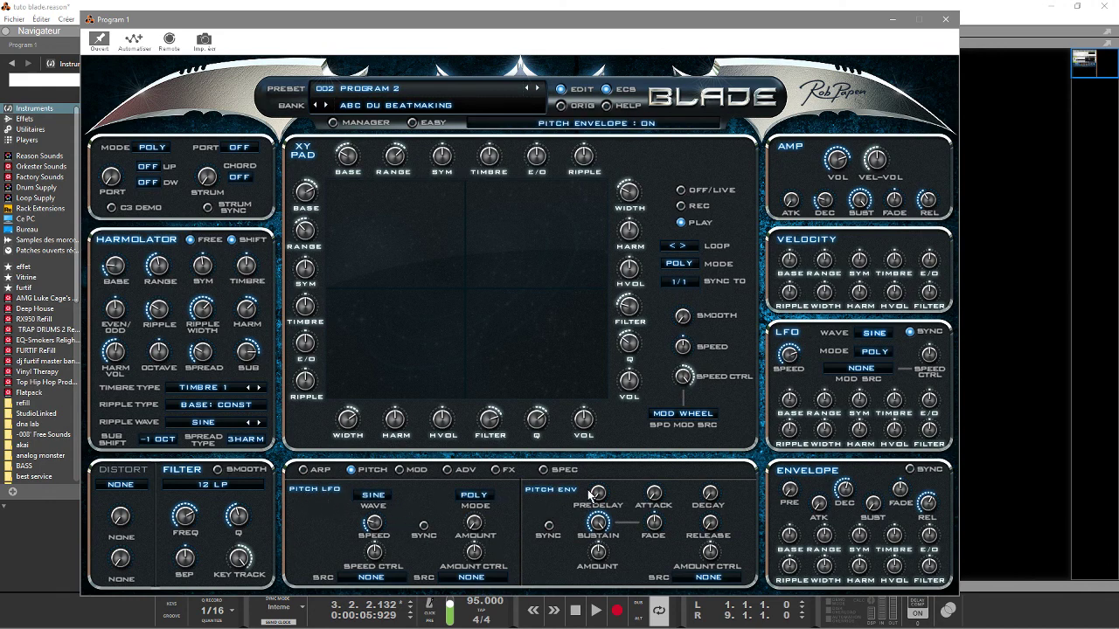
click(402, 470)
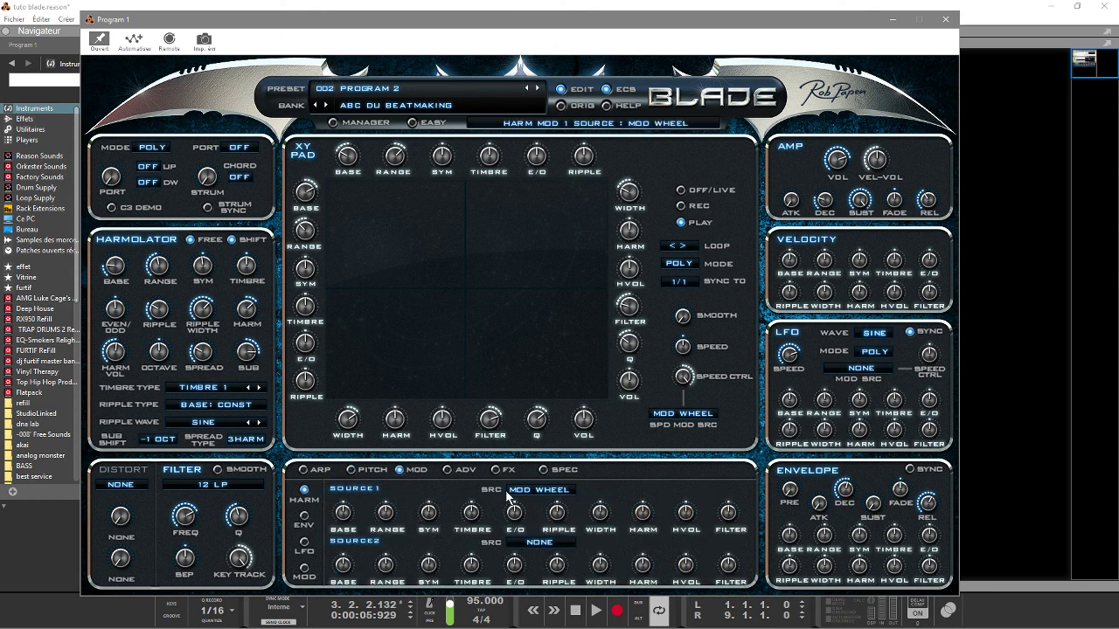
click(447, 470)
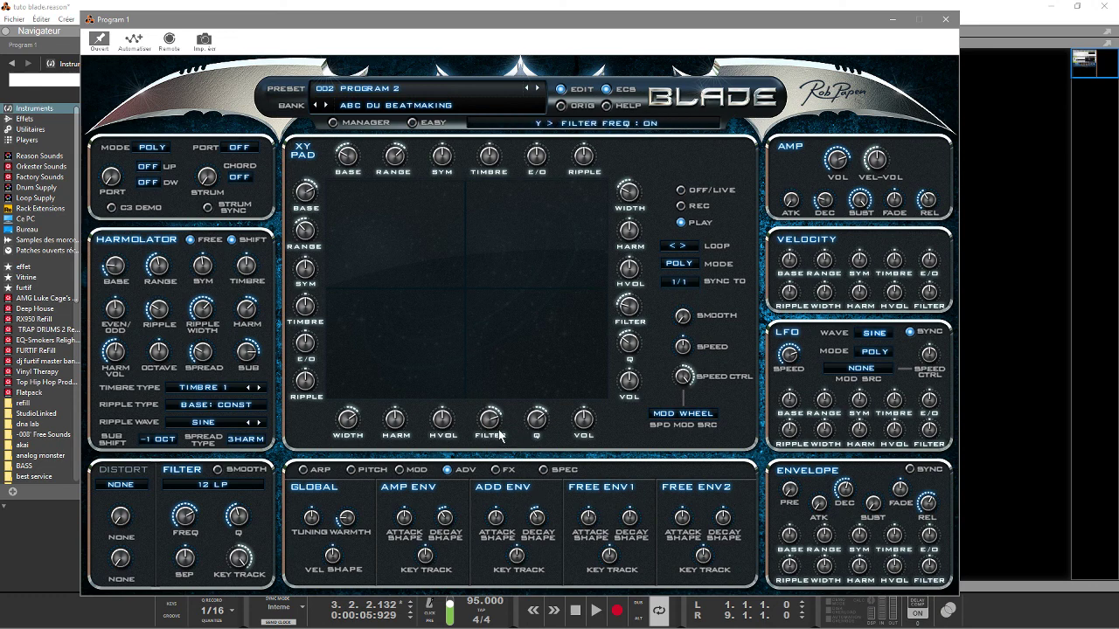
- Return to Blade's effects page and set FX 1 to Mono Delay
click(497, 470)
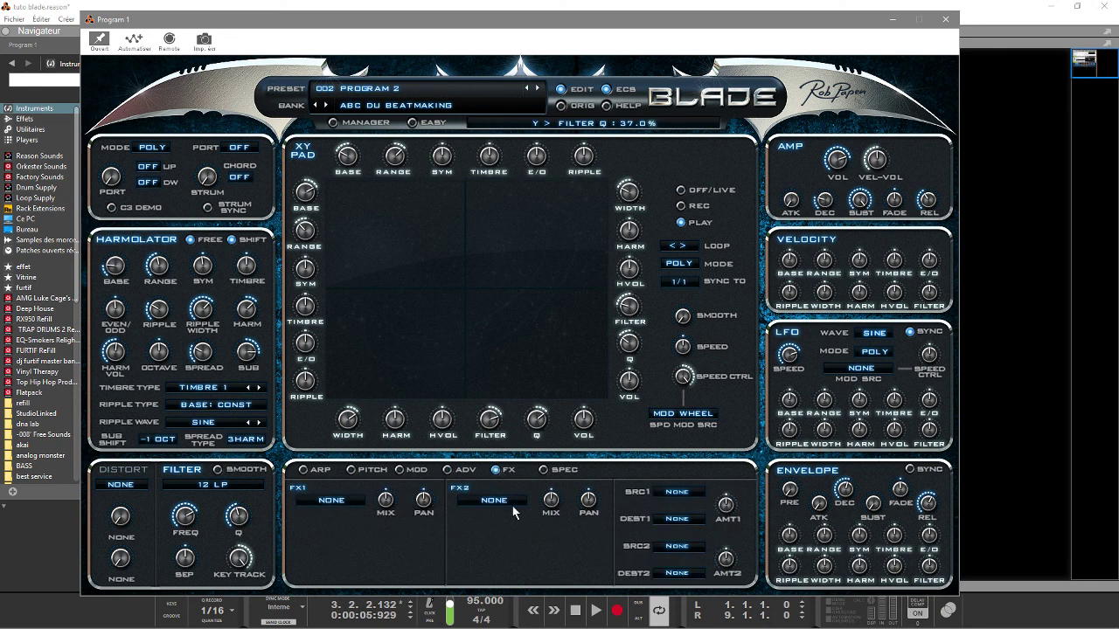
click(320, 500)
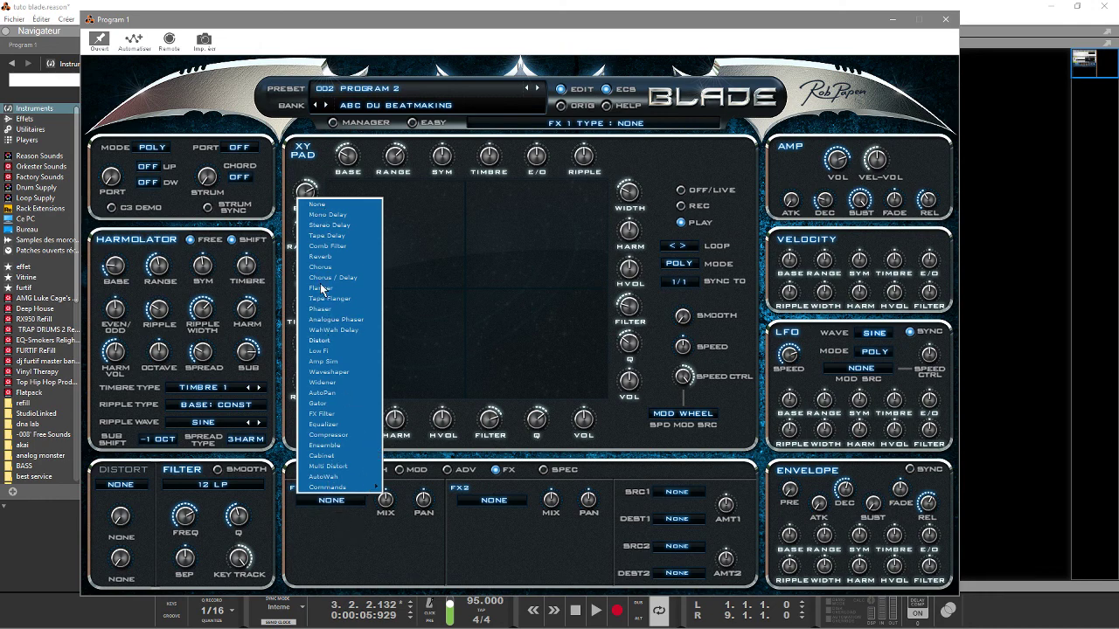
click(331, 215)
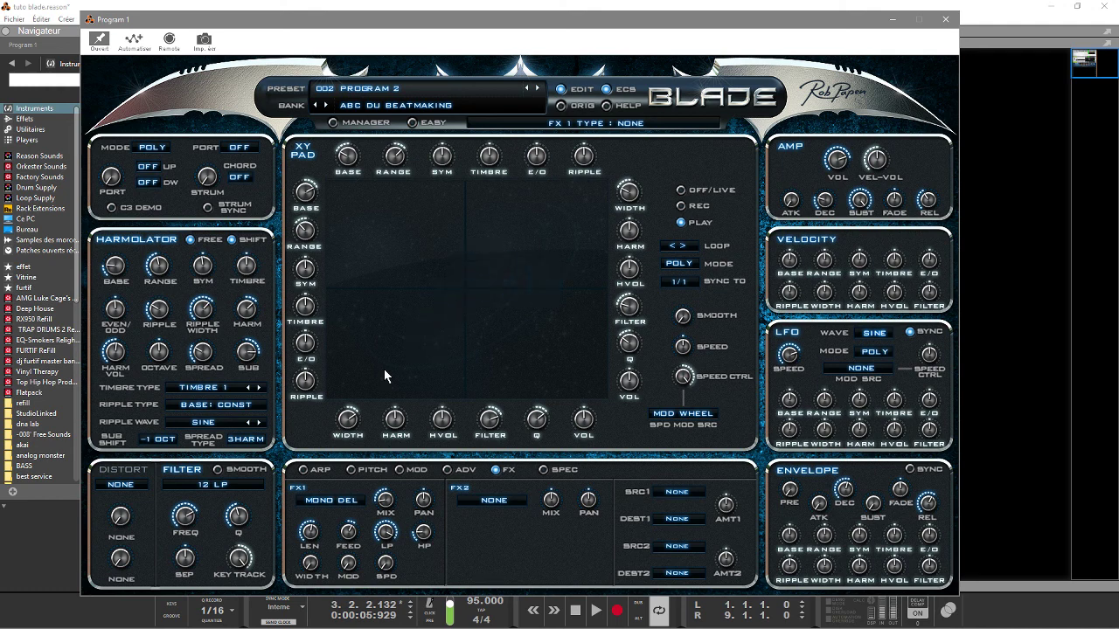
mouse_move(386, 506)
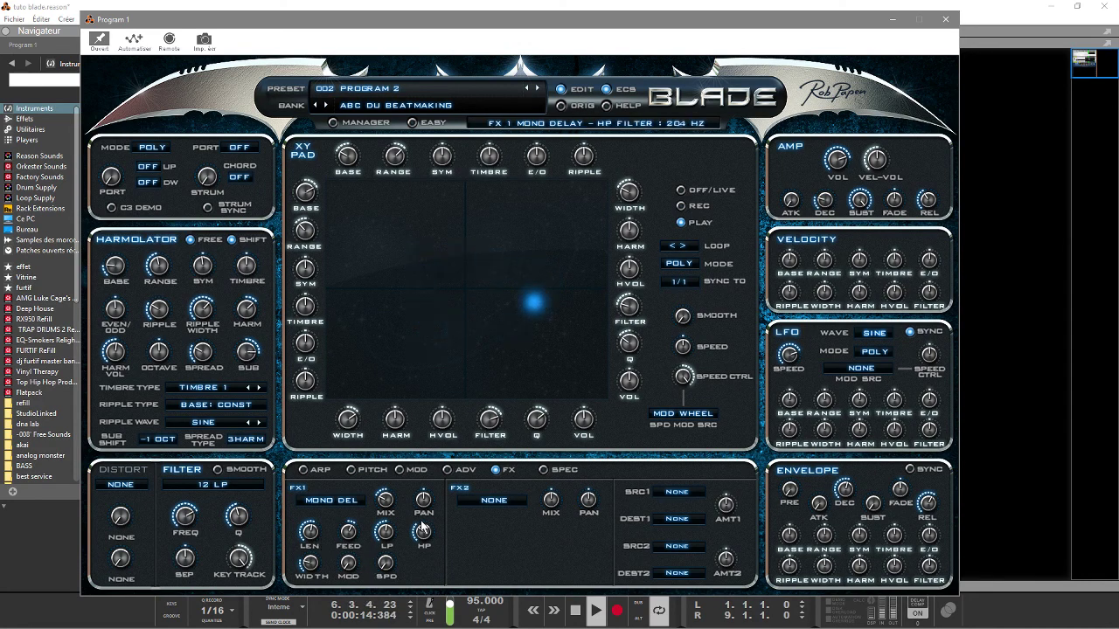
- Set FX 2 to Gator, adjust its speed and fine-tune the main filter's frequency
click(496, 502)
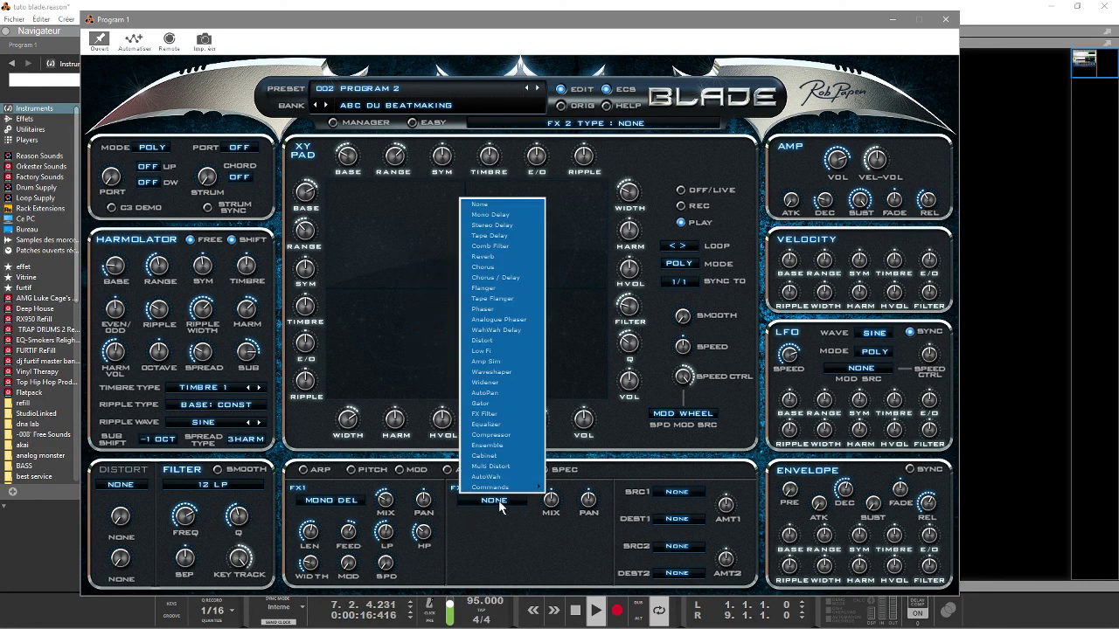
click(484, 404)
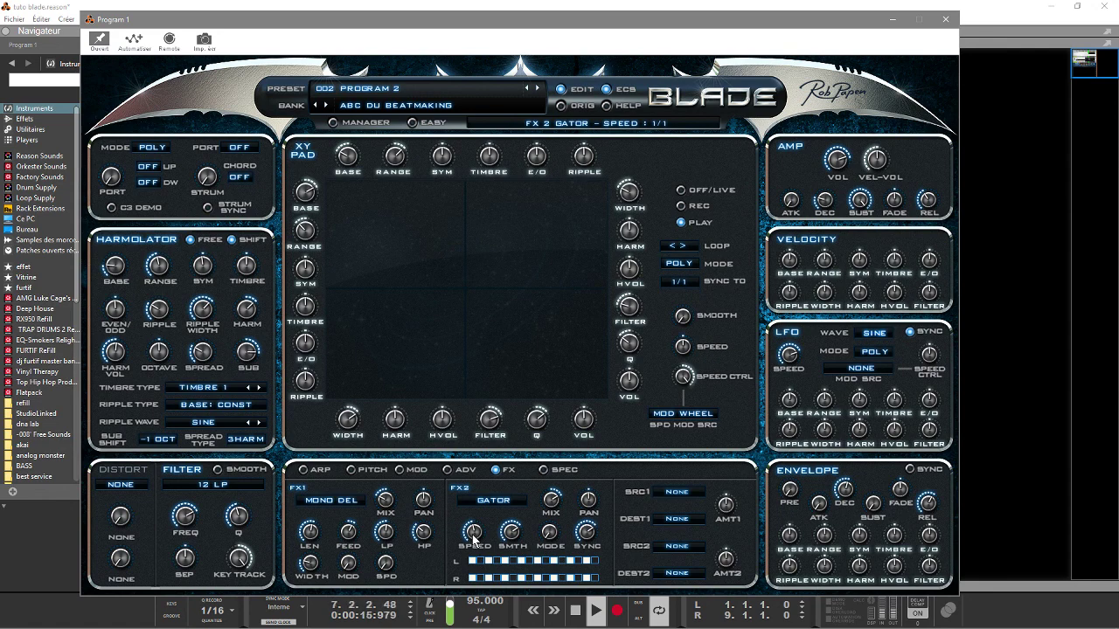
mouse_move(473, 540)
mouse_down()
mouse_move(471, 512)
mouse_move(476, 540)
mouse_up()
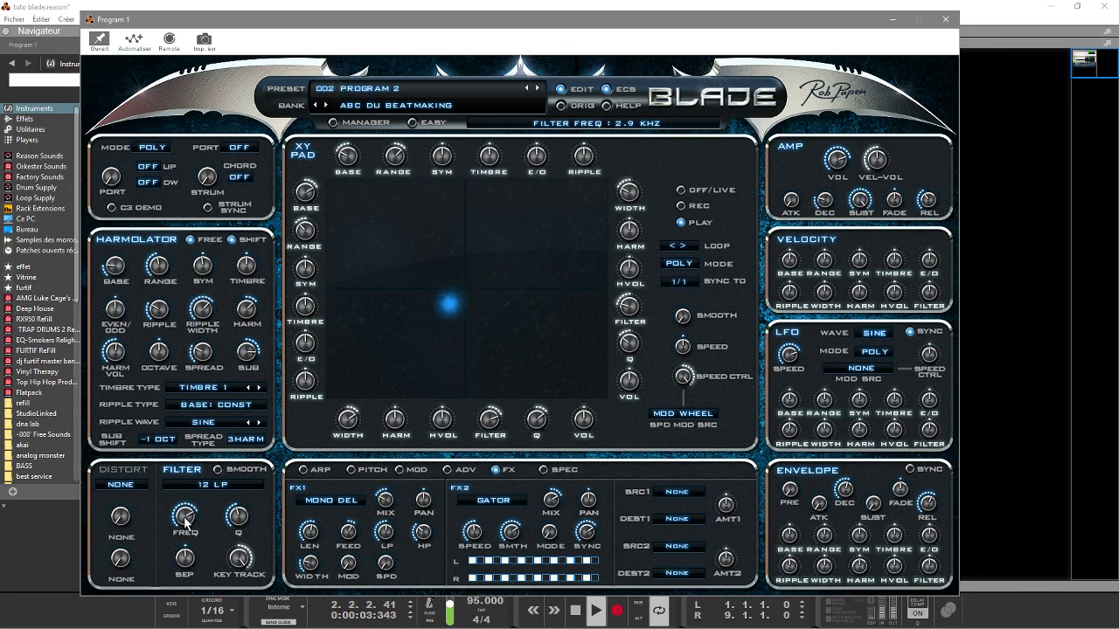
mouse_move(185, 517)
mouse_down()
mouse_move(181, 497)
mouse_move(180, 537)
mouse_move(175, 518)
mouse_up()
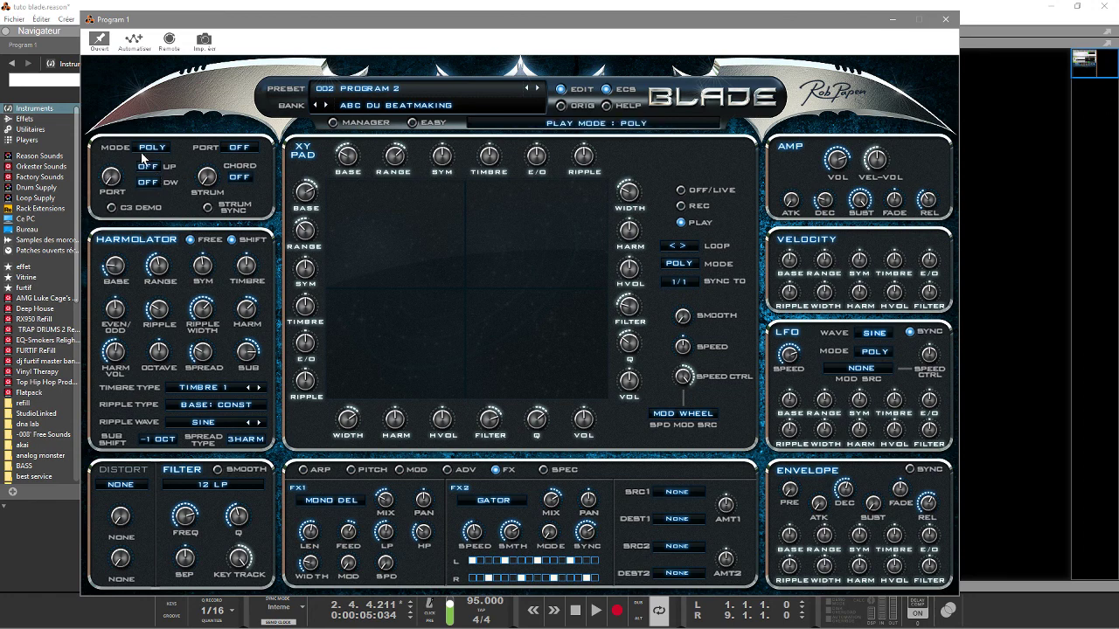
- Set the play mode to Legato and the portamento mode to Rate with an amount of 21.5 %
click(152, 147)
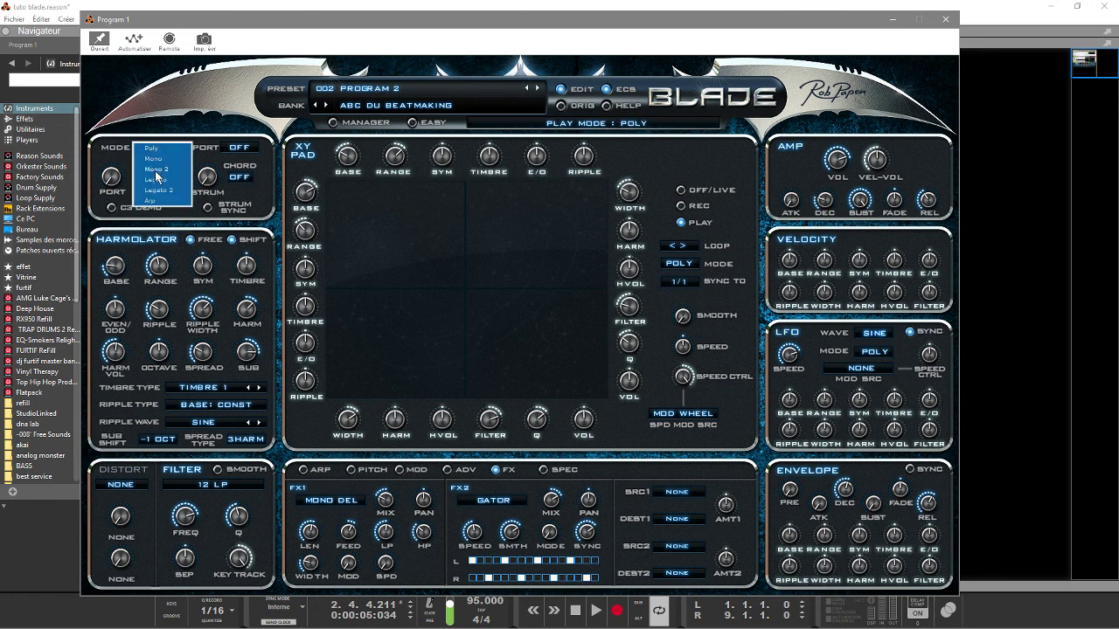
click(154, 180)
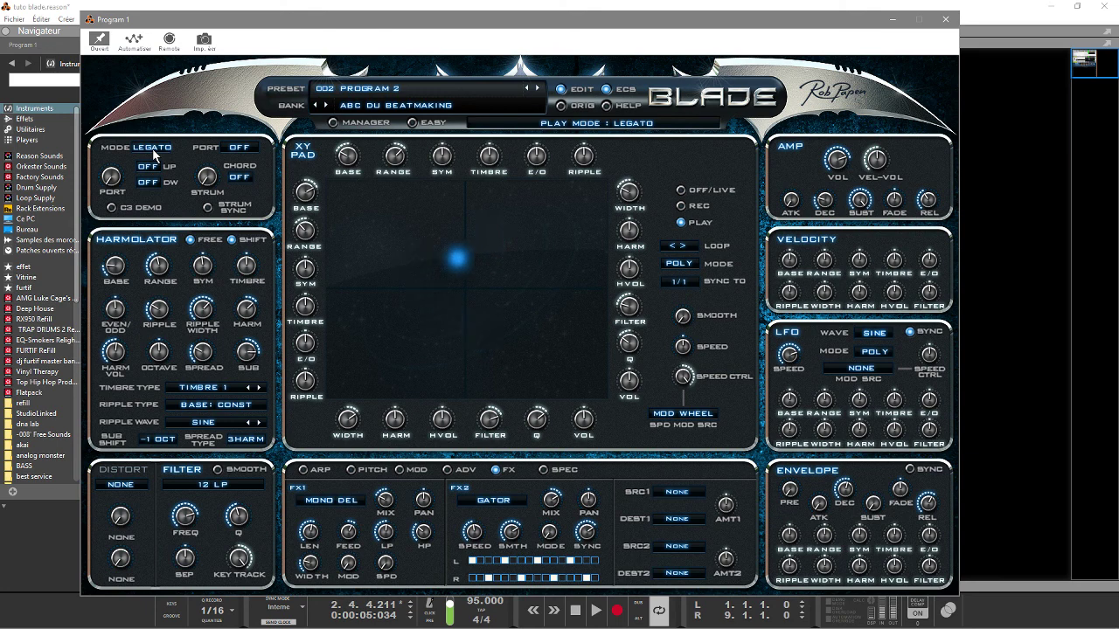
click(231, 149)
click(248, 166)
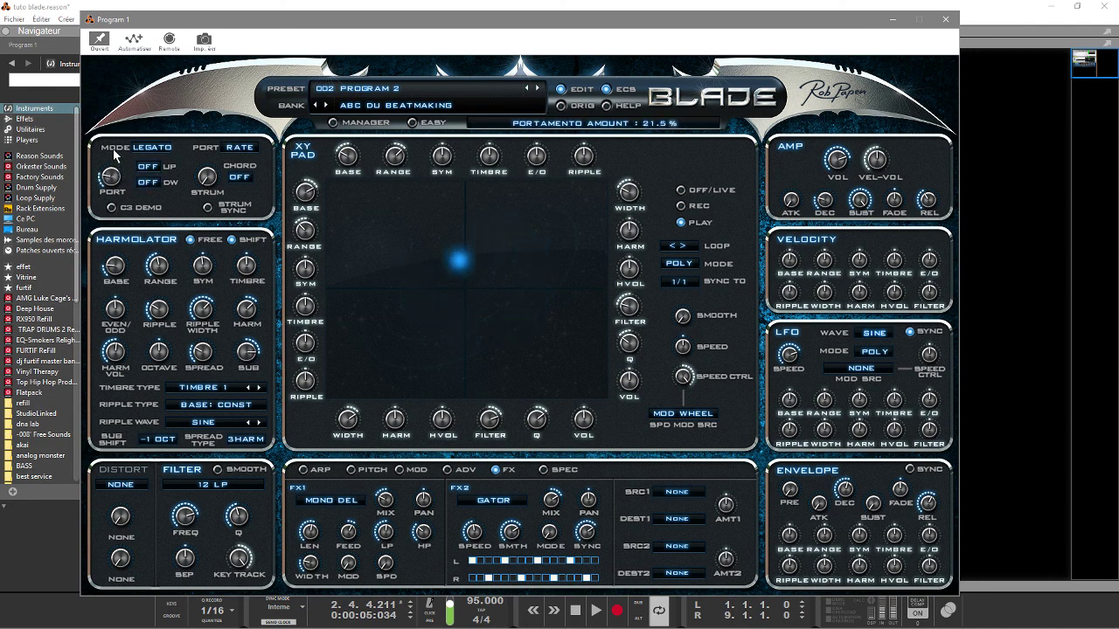
drag(114, 150, 115, 152)
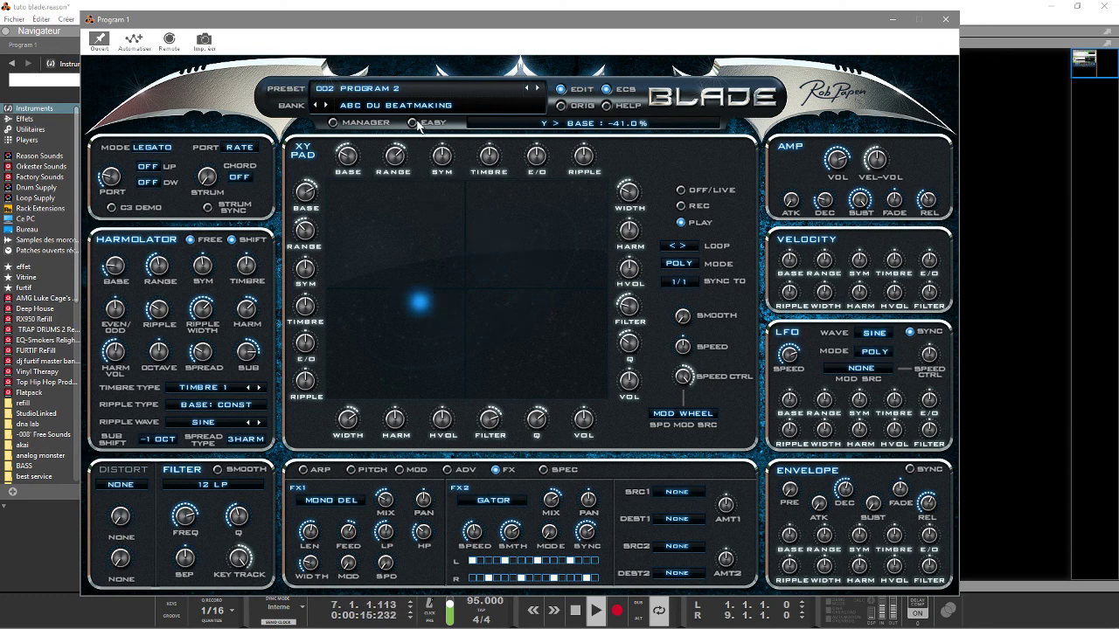
- Stop playback, close the Blade window and show the sequencer below the rack
key(space)
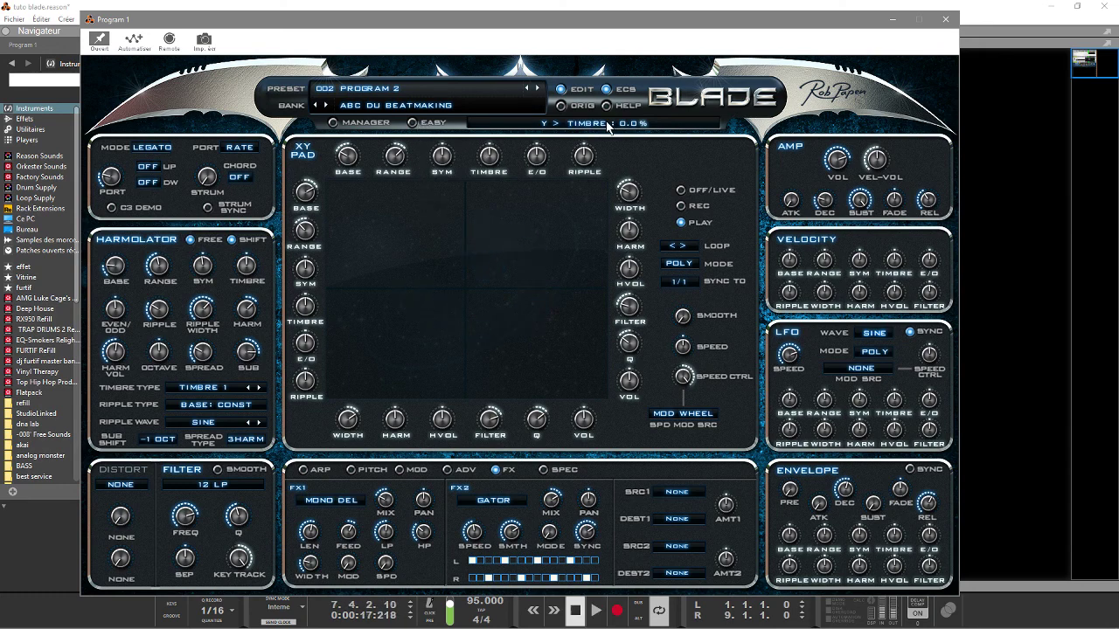
drag(852, 24, 868, 19)
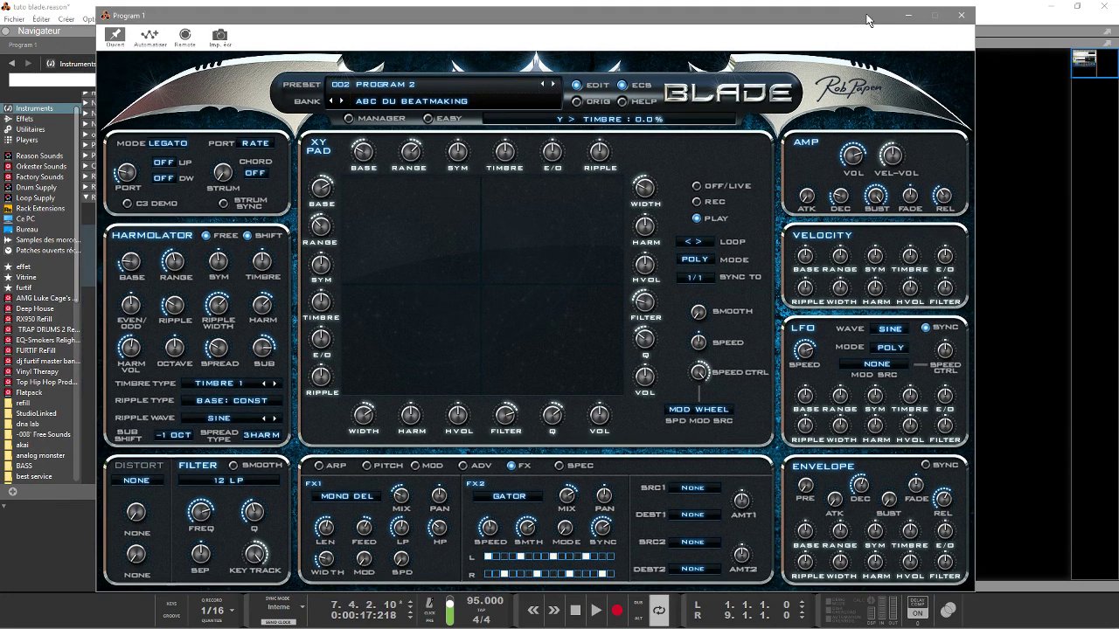
click(960, 15)
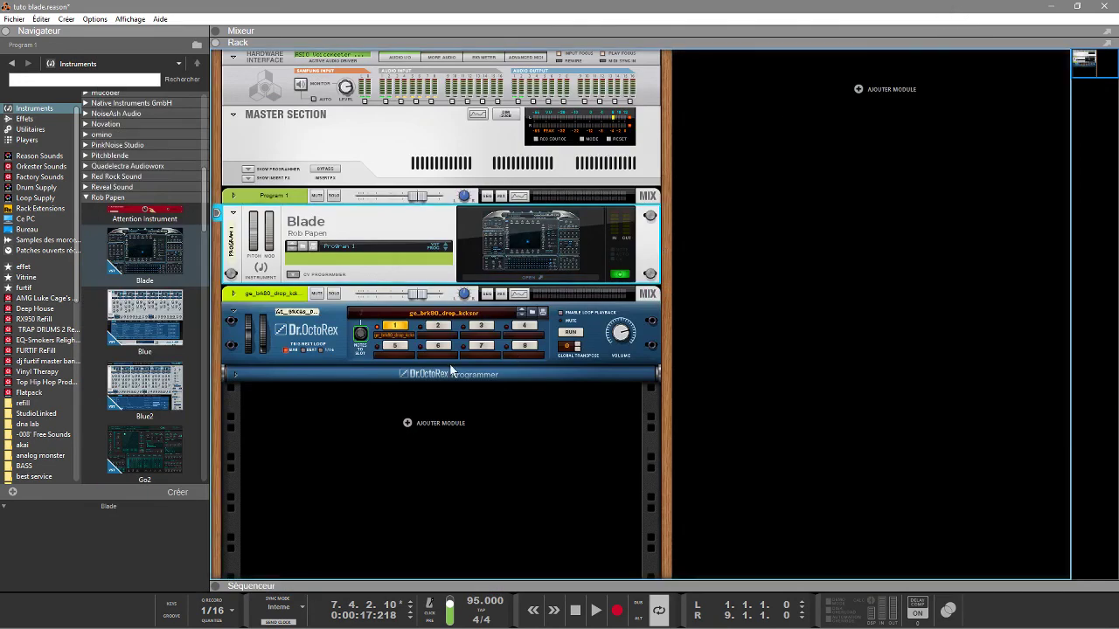
click(223, 584)
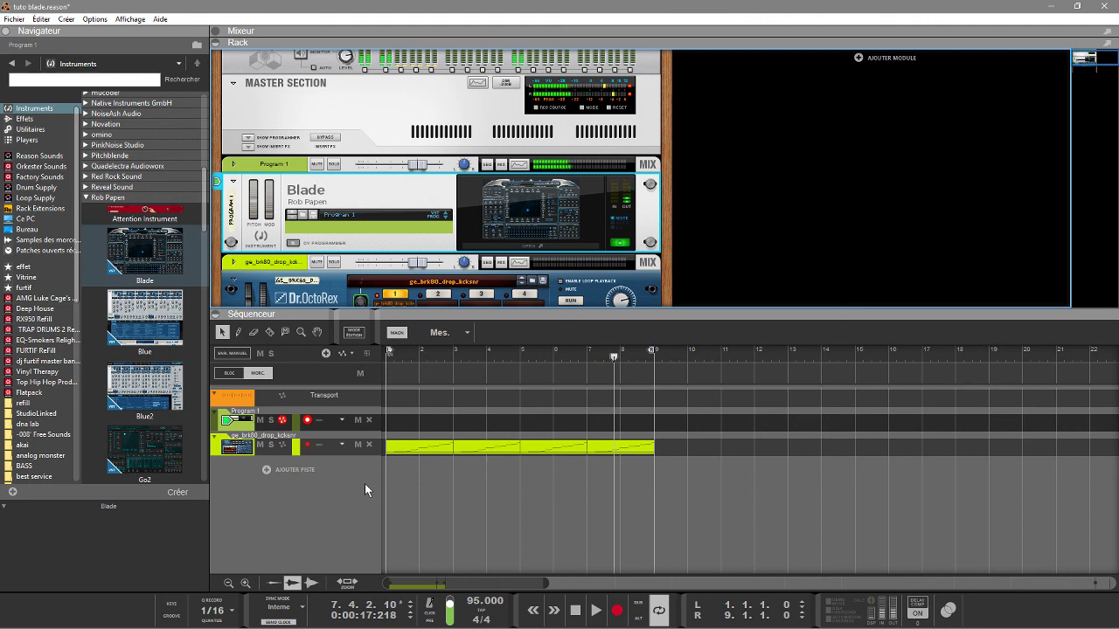
- Record an eight-bar Blade part on the Program 1 track from bar 1 with 1/16 record quantization and play it back
key(shift+Return)
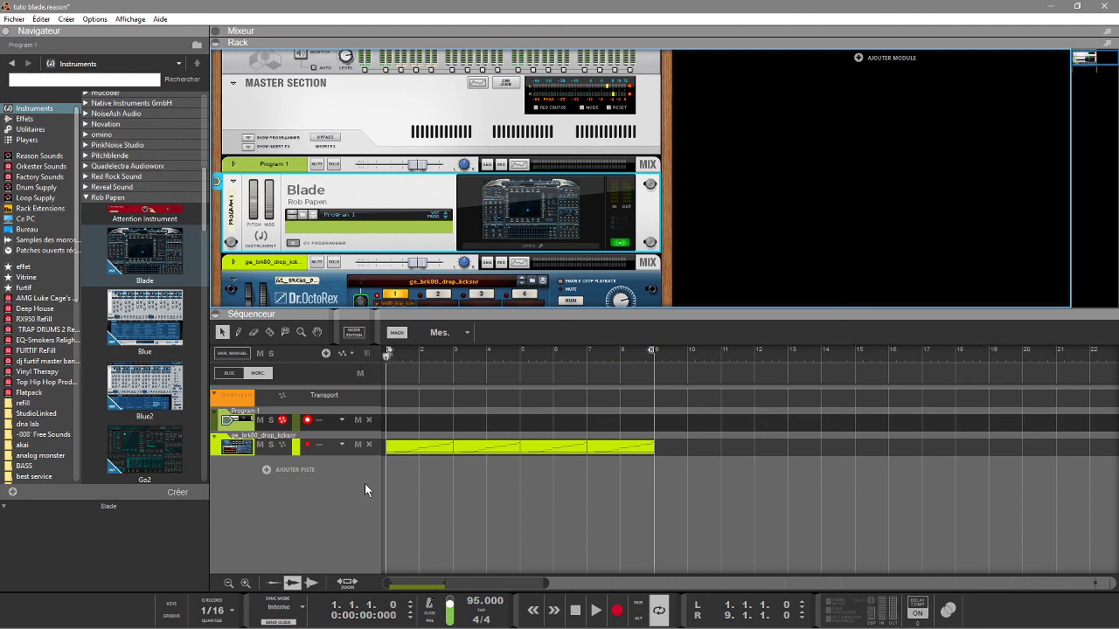
key(ctrl+Return)
key(space)
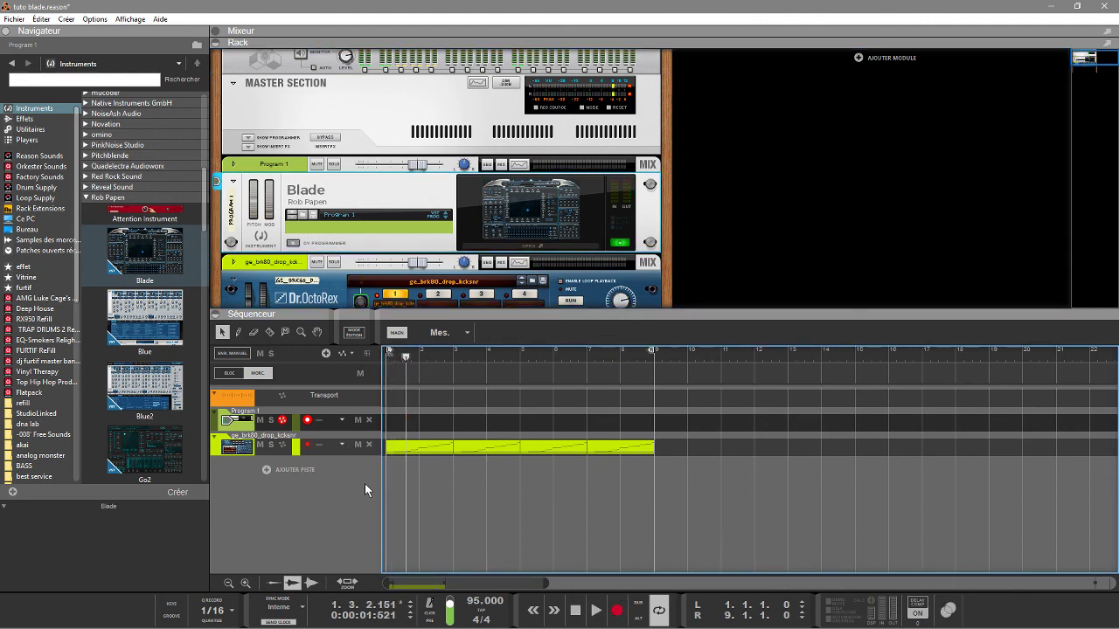
click(213, 601)
click(617, 615)
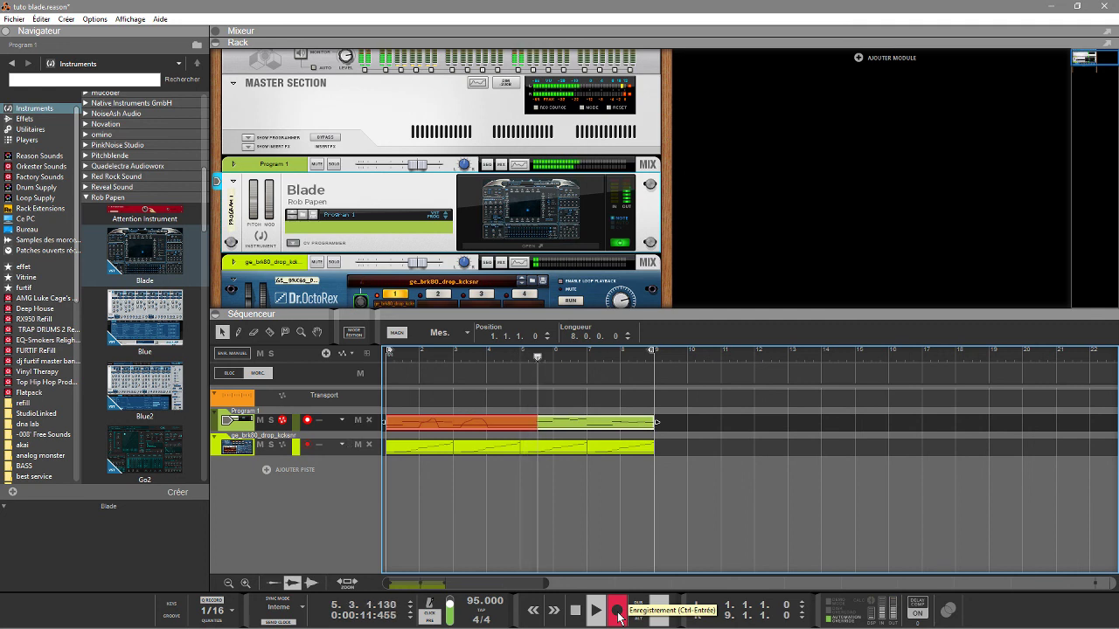
click(617, 611)
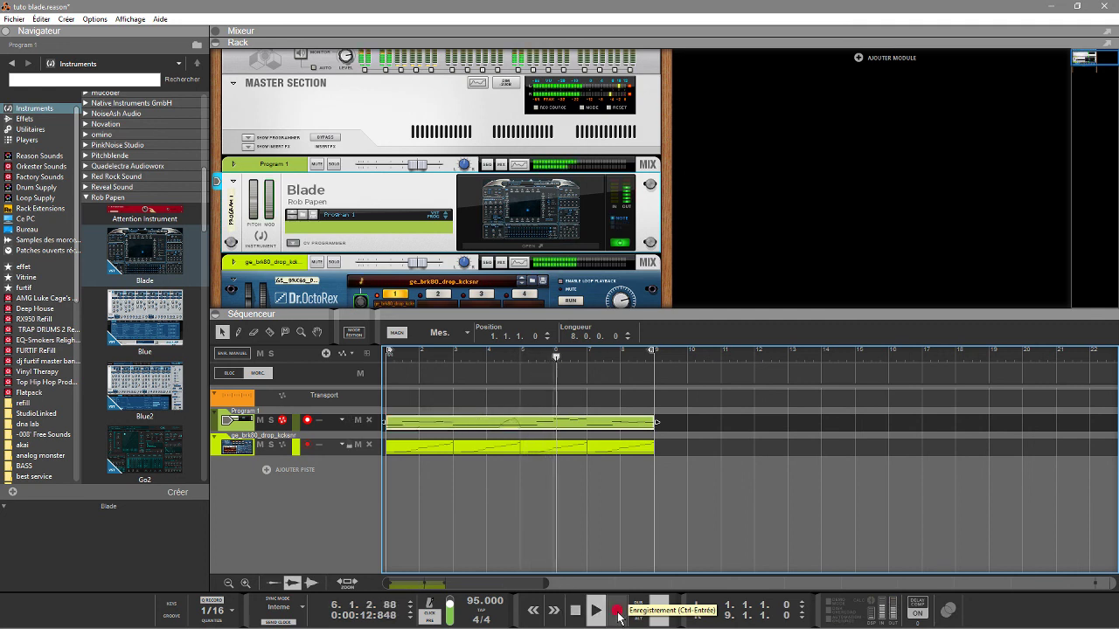
key(space)
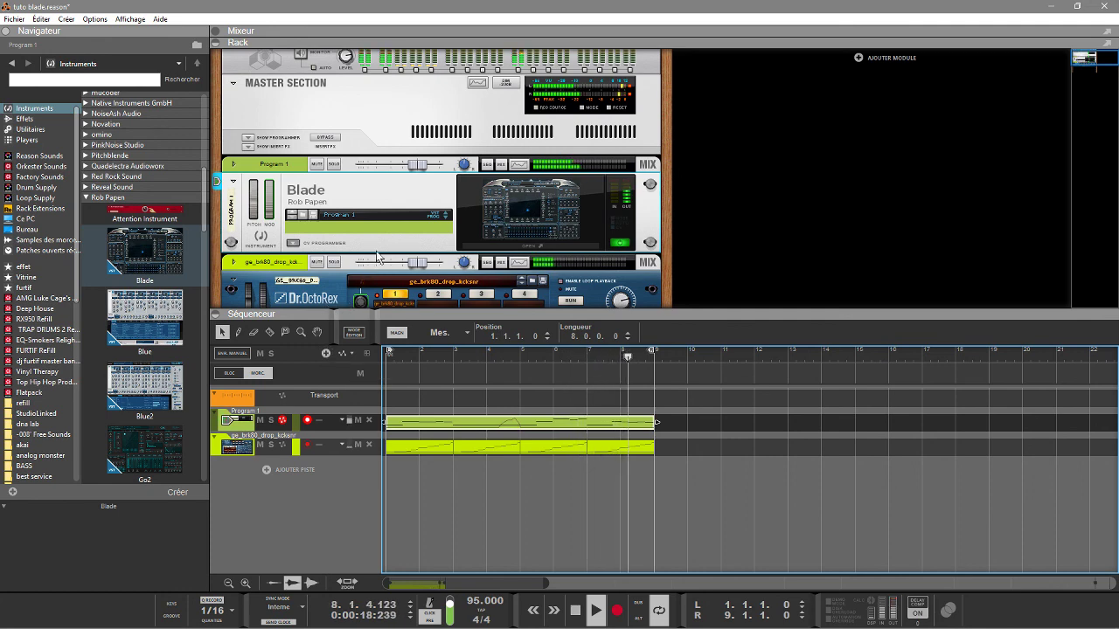
- Open the Blade window to watch the XY pad during playback and return to the rack
click(481, 233)
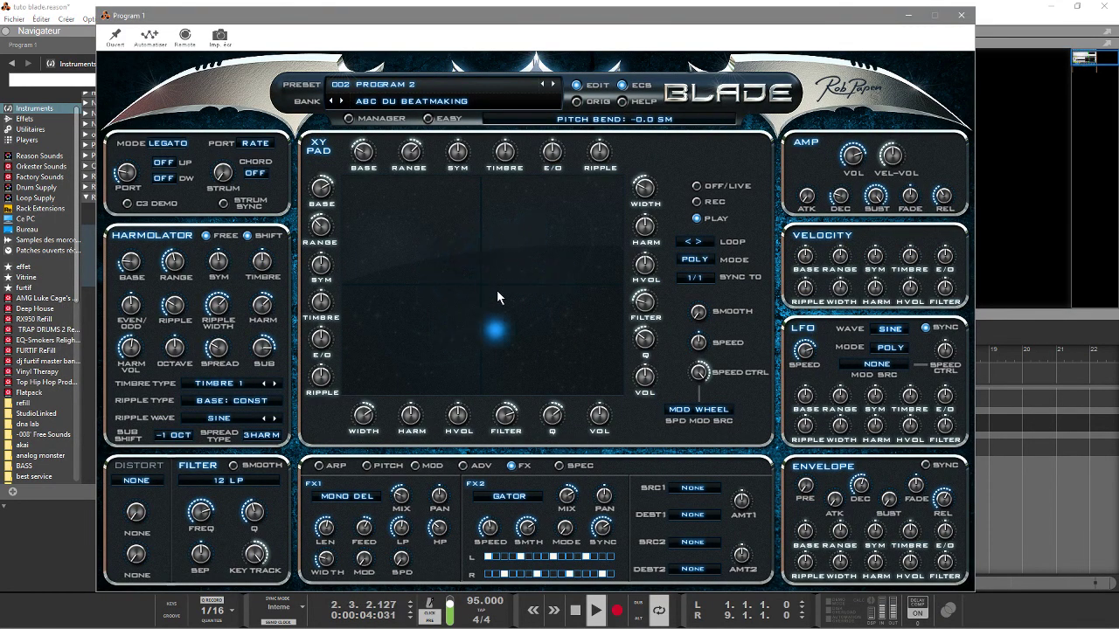
click(1065, 267)
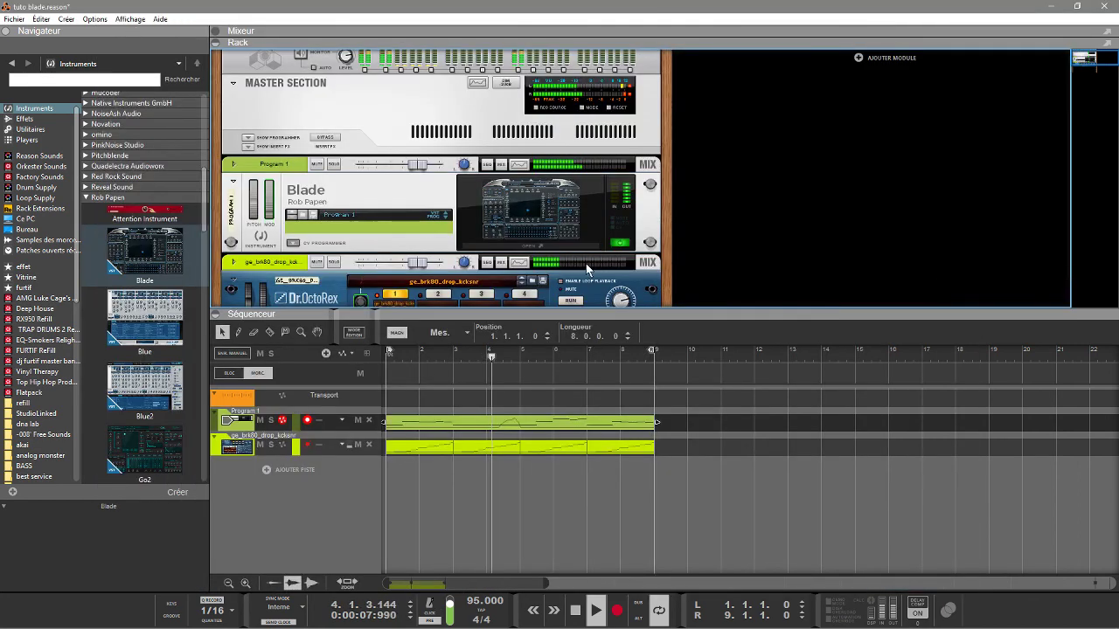
click(534, 251)
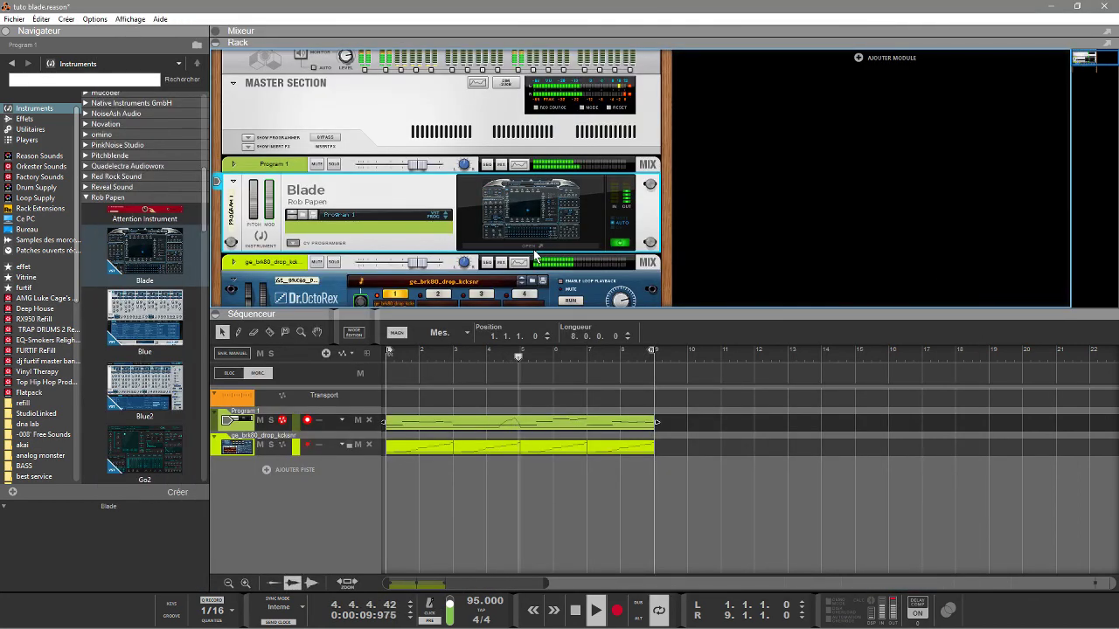
- Reopen the Blade window and assign Filter Q to CC 54 of the <Other> MIDI Control Keyboard as a remote override
click(534, 247)
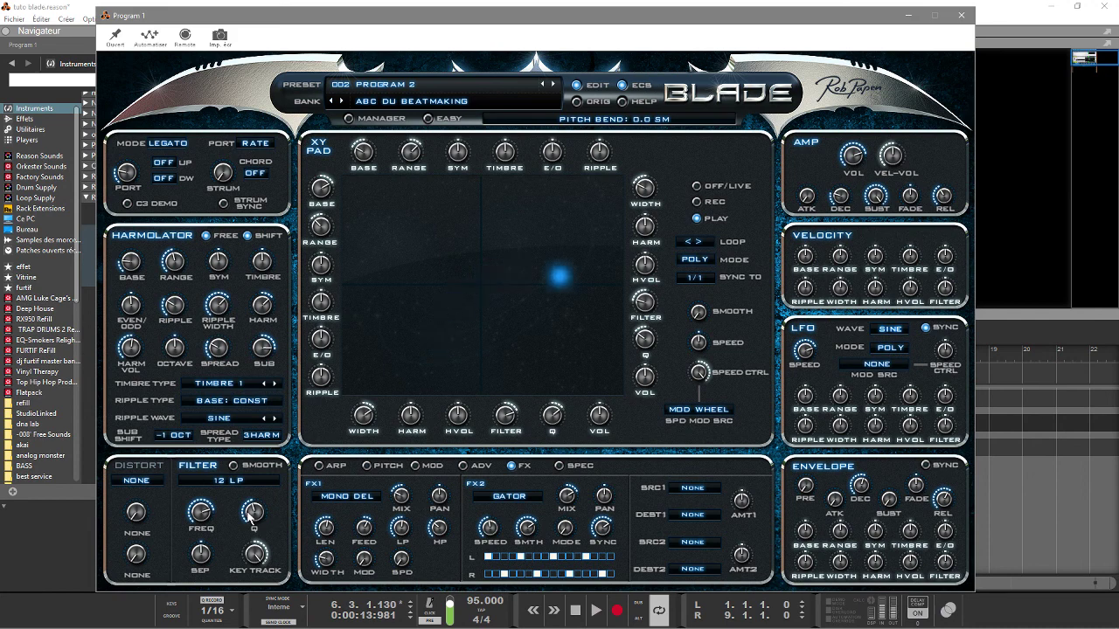
drag(248, 518, 251, 489)
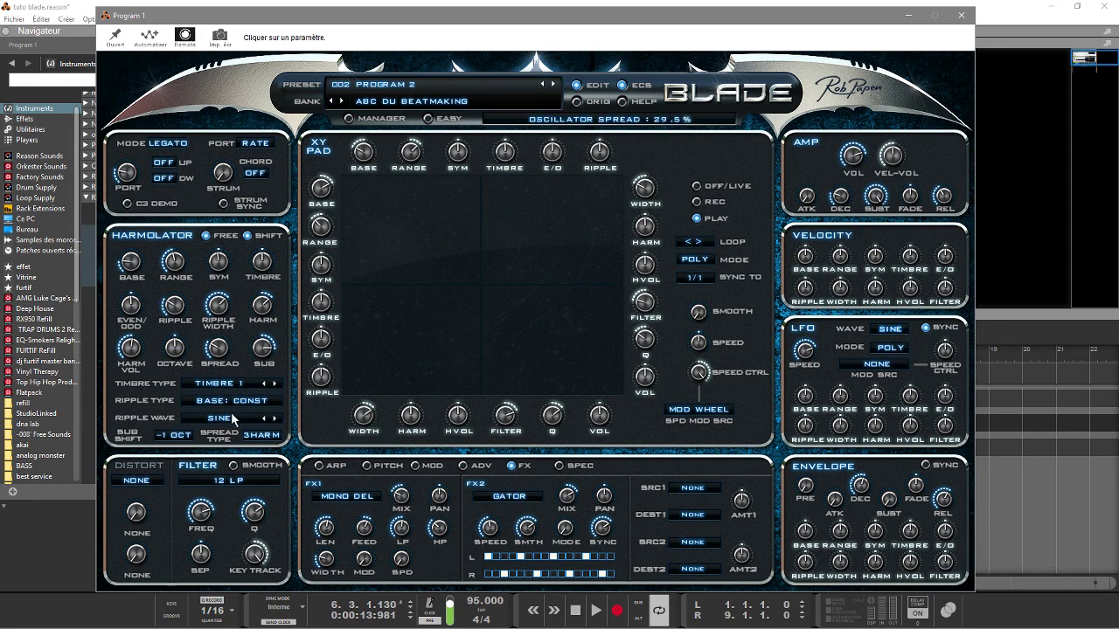
drag(253, 516, 259, 543)
click(256, 539)
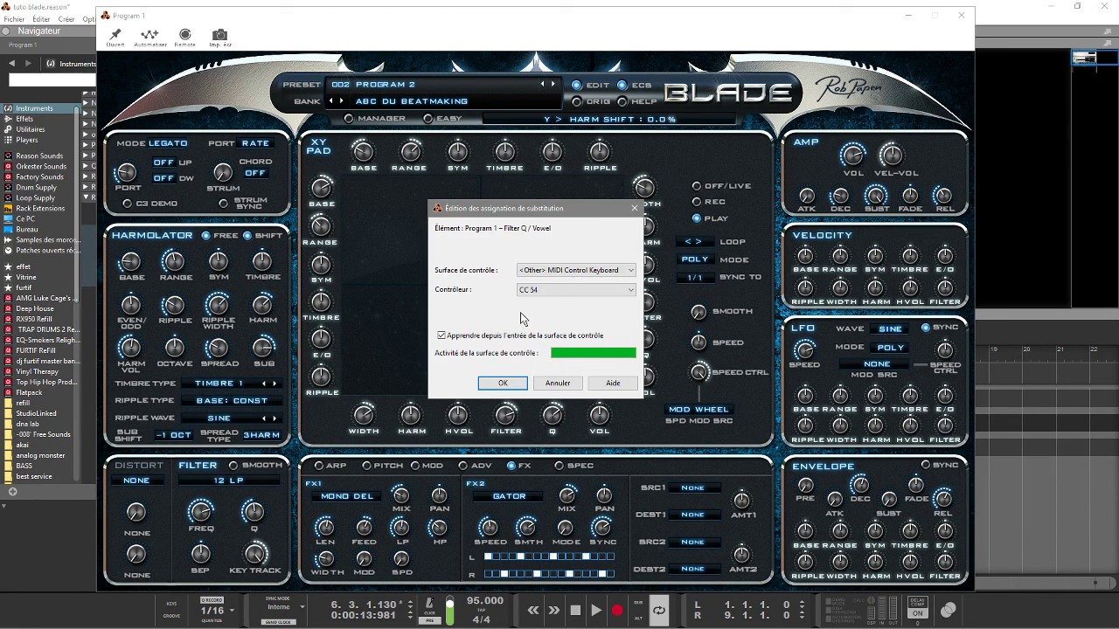
click(502, 384)
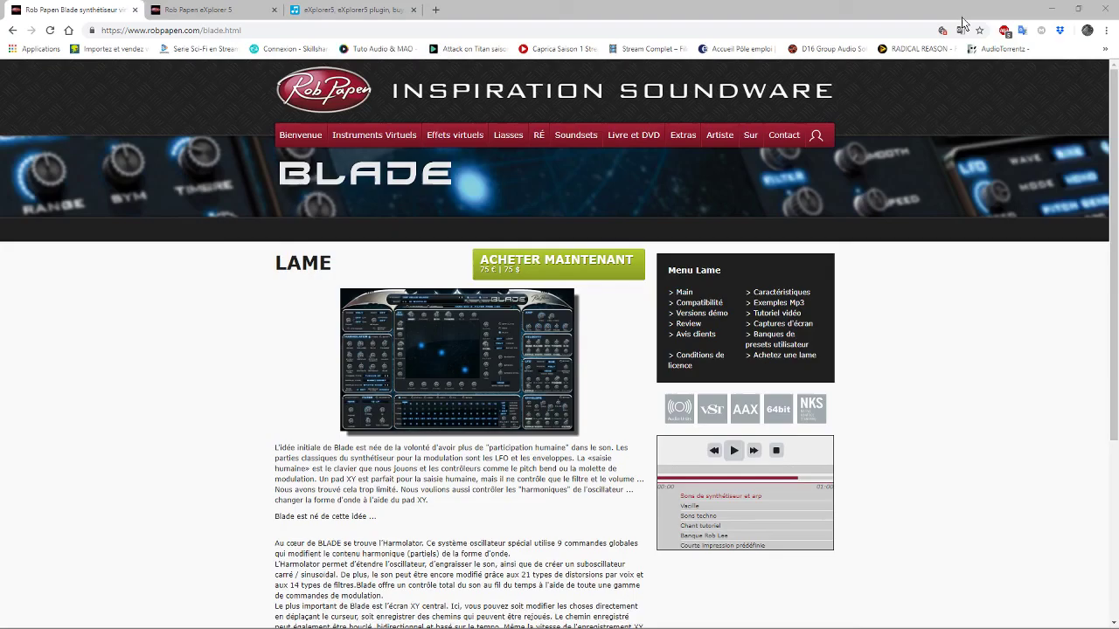
mouse_move(271, 626)
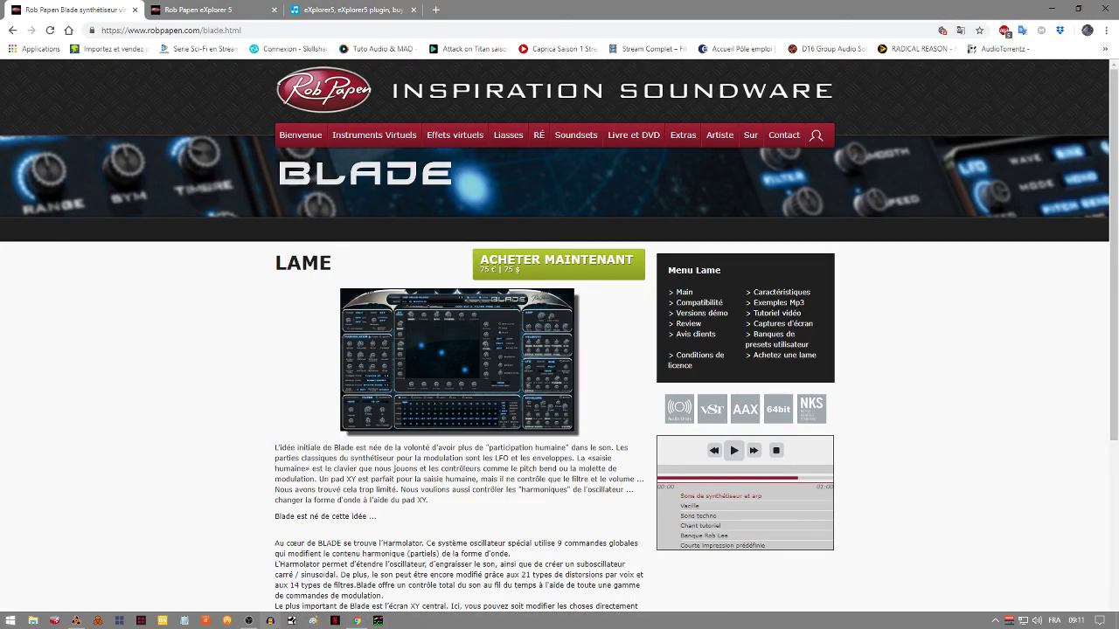
- Switch back to Reason and record Filter Q / Vowel automation over the eight-bar Program 1 part from the start
click(75, 620)
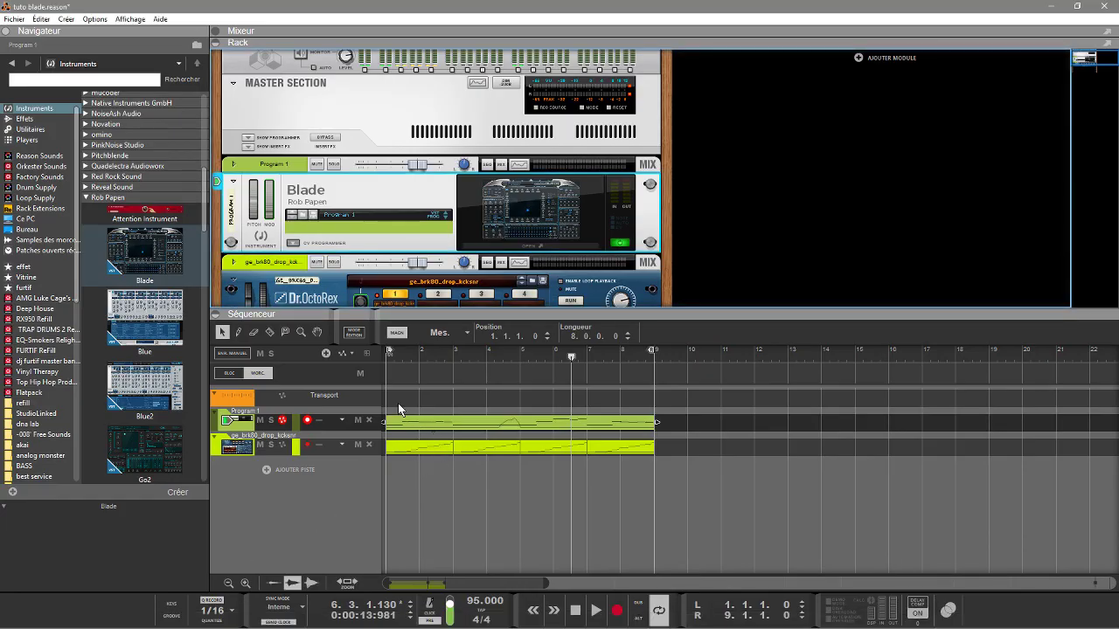
key(KP_0)
key(KP_Multiply)
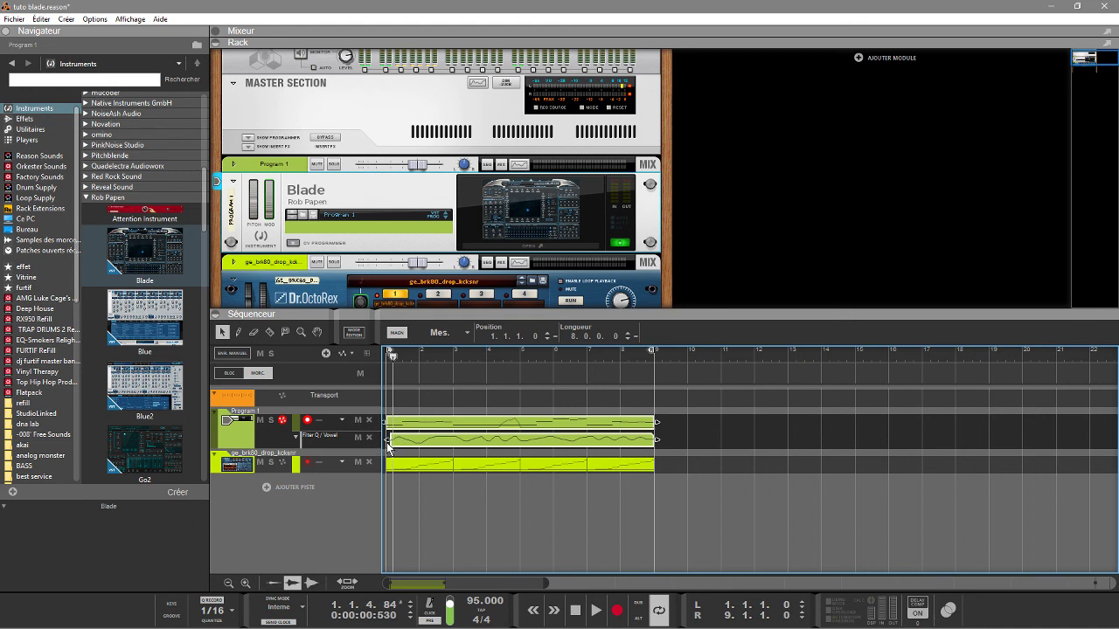
- Try trimming the start of the Program 1 clips, undo it, and select only the Filter Q / Vowel automation clip
drag(387, 439, 416, 438)
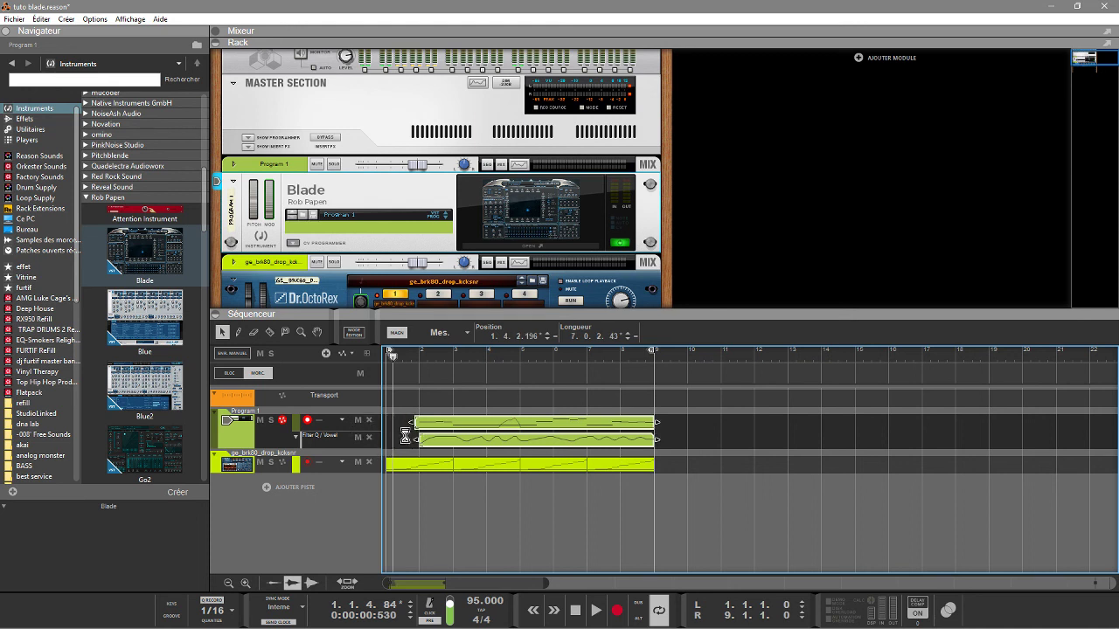
key(ctrl+z)
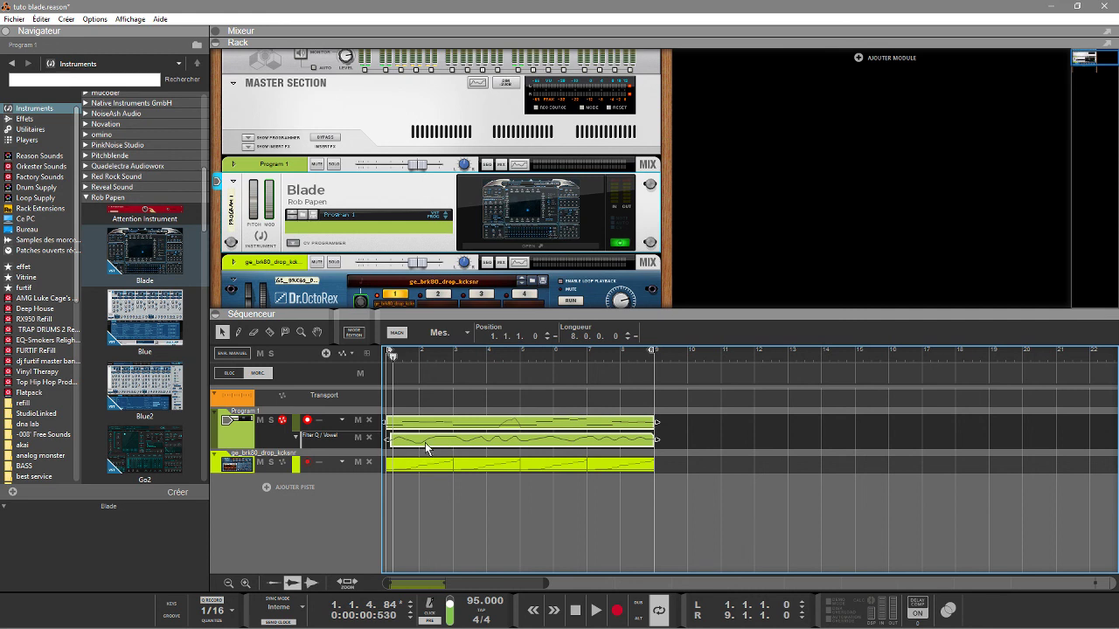
click(681, 444)
click(396, 438)
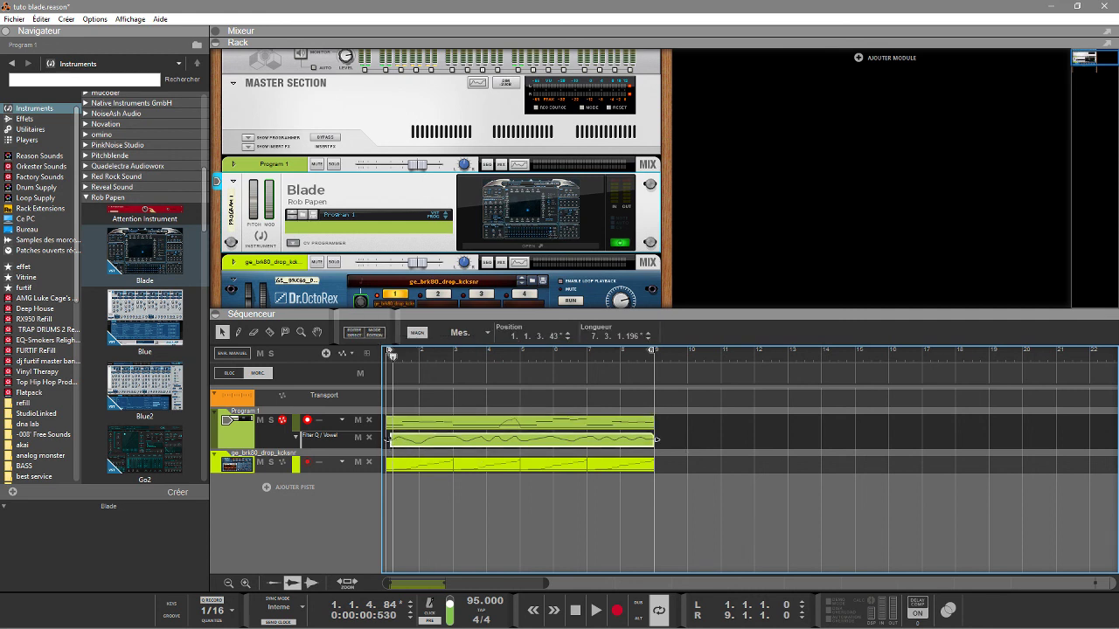
- Open the Blade window during playback to follow the Filter Q automation and set the main volume to -3.6 dB
click(521, 245)
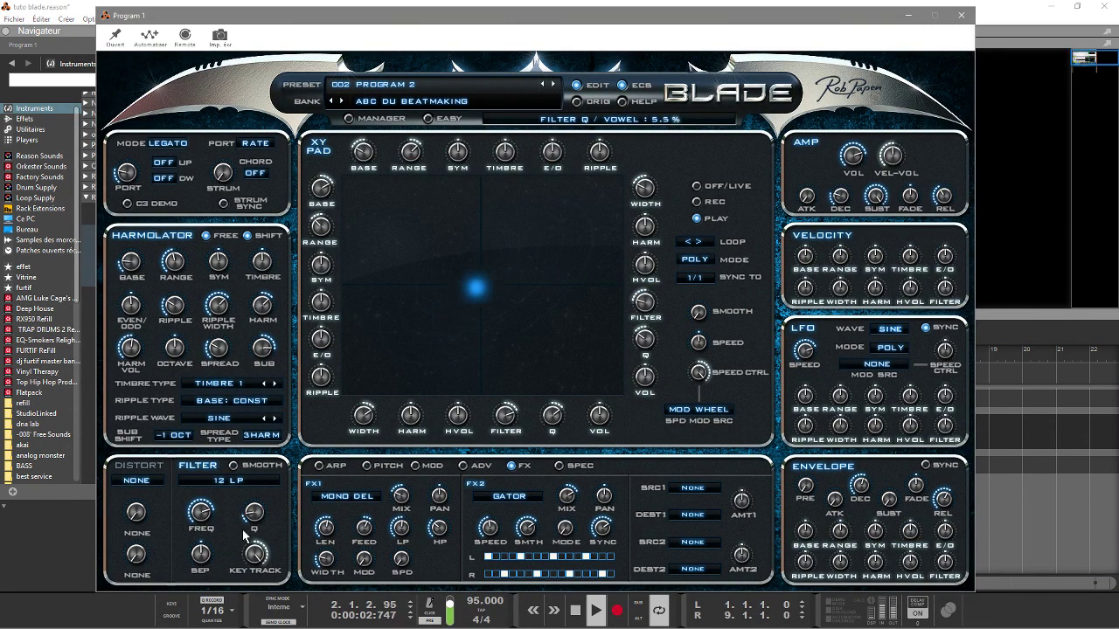
mouse_move(274, 505)
mouse_down()
mouse_move(262, 502)
mouse_move(288, 510)
mouse_up()
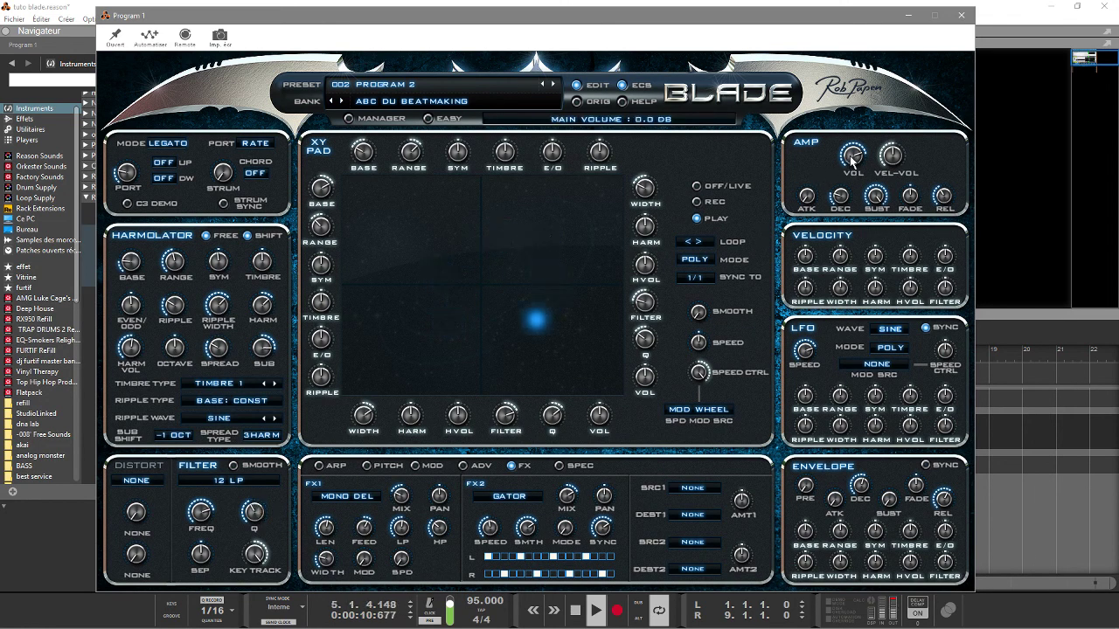
drag(852, 167, 852, 166)
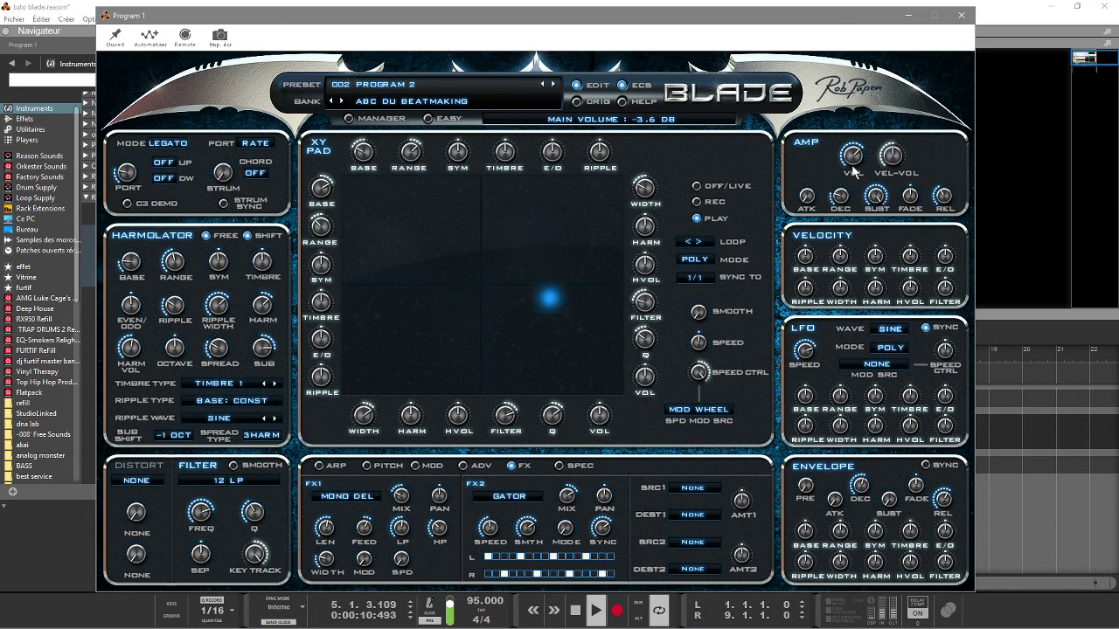
- Look over the available distortion modes and close the list without choosing one
click(140, 482)
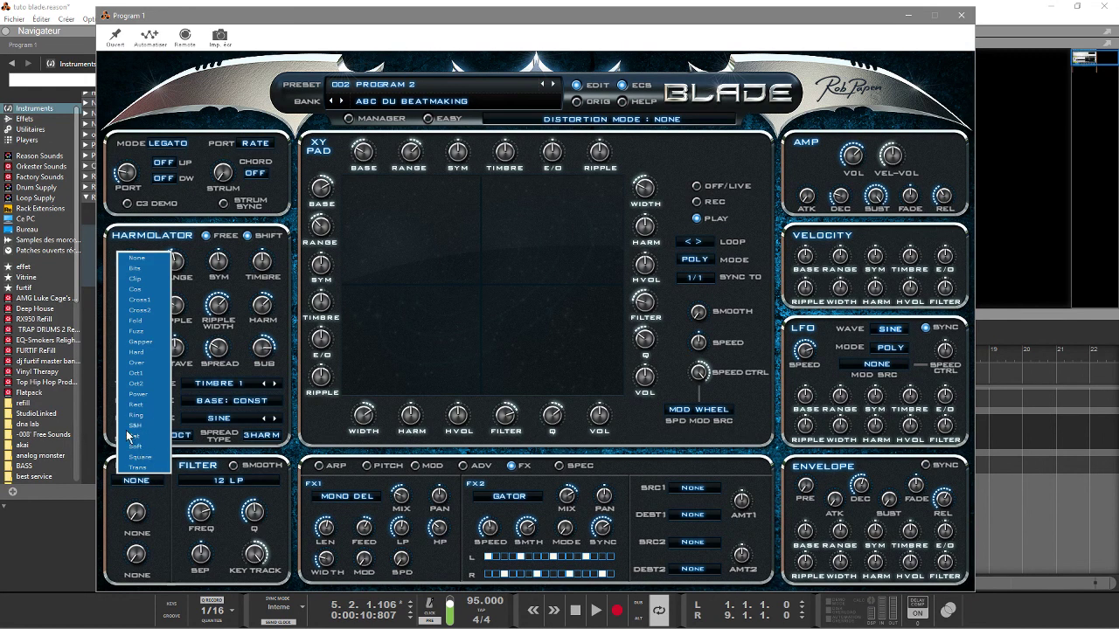
click(155, 499)
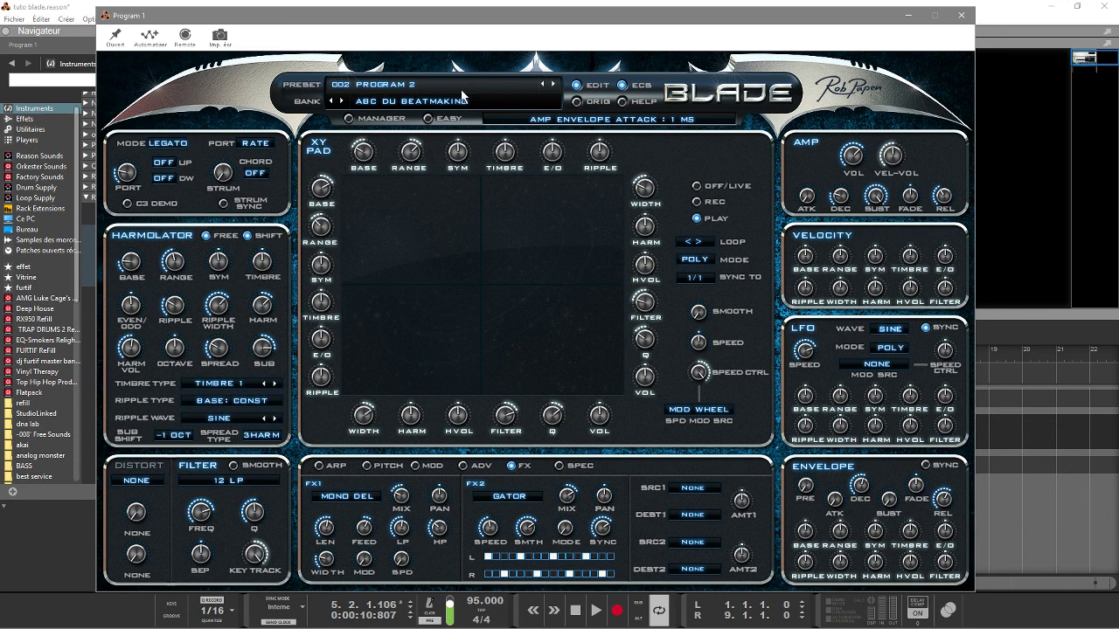
- Open Blade's preset manager and browse the factory banks from 00 Introduction through 03 Scope Psytrance 01
click(350, 118)
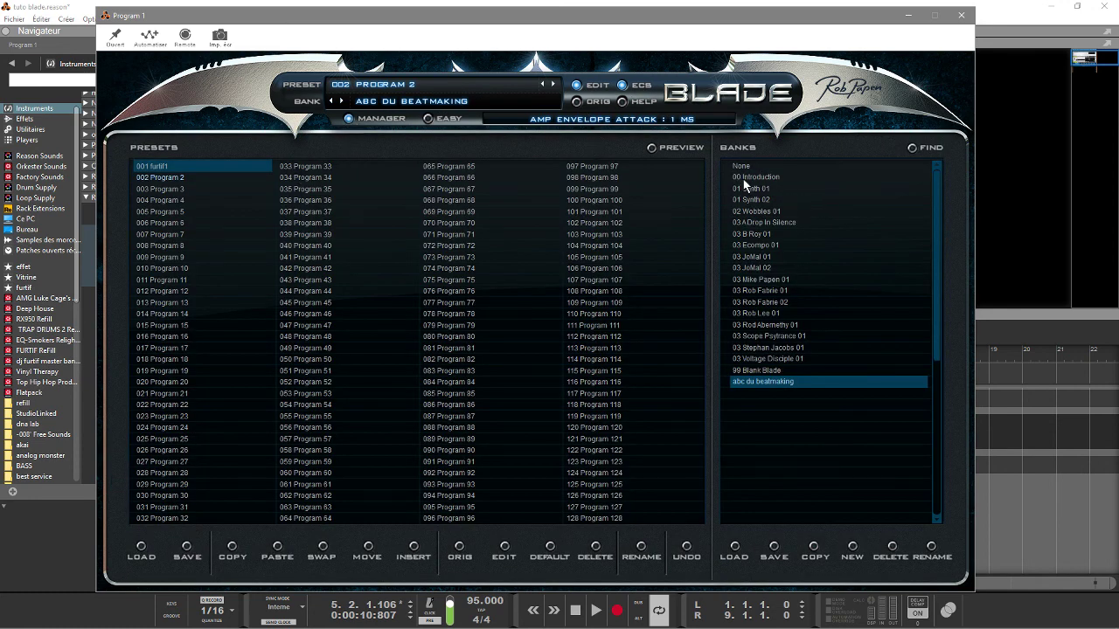
click(743, 181)
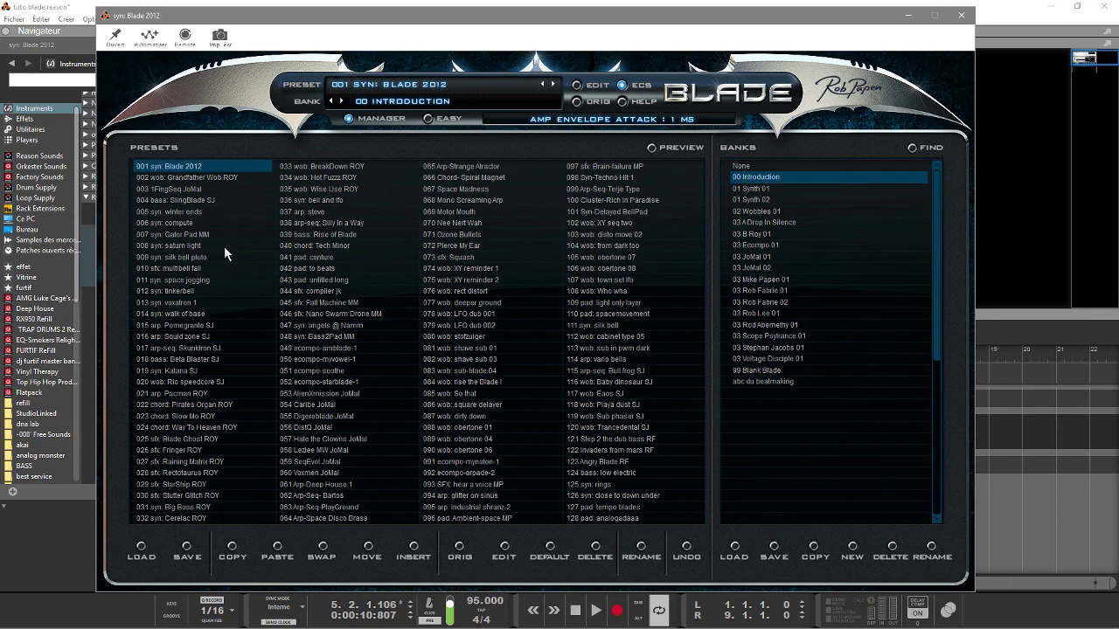
click(749, 190)
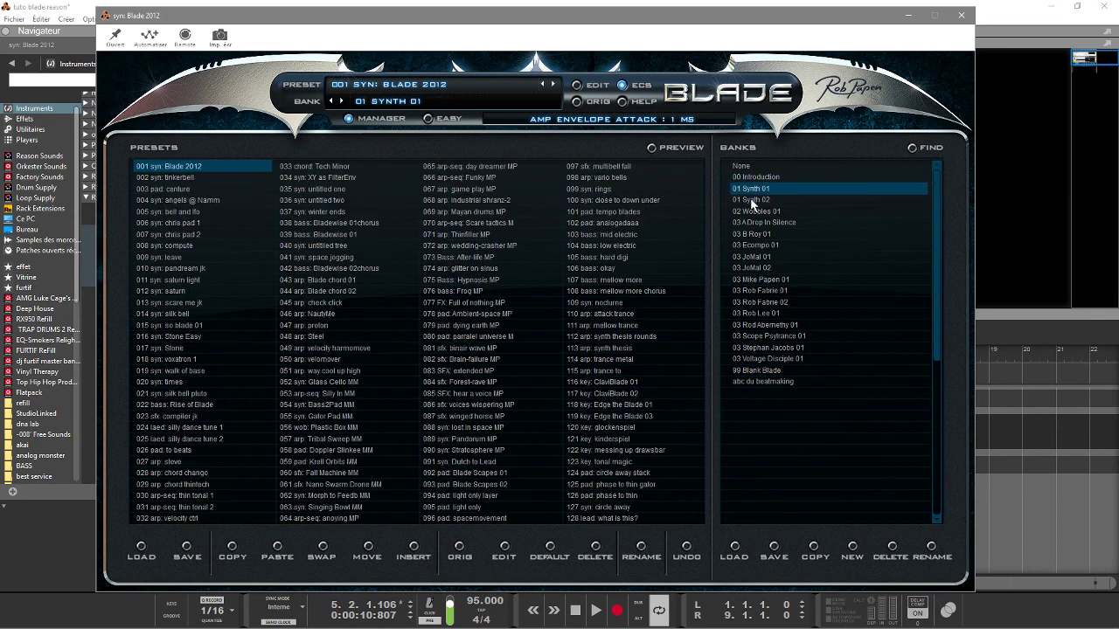
click(750, 200)
click(752, 212)
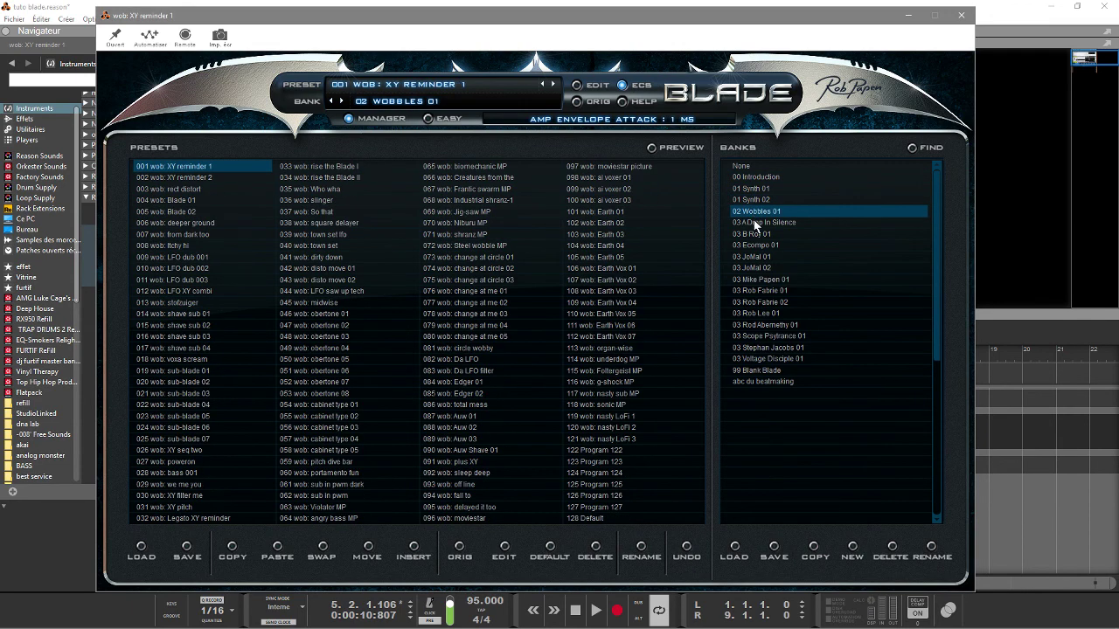
click(752, 234)
click(753, 246)
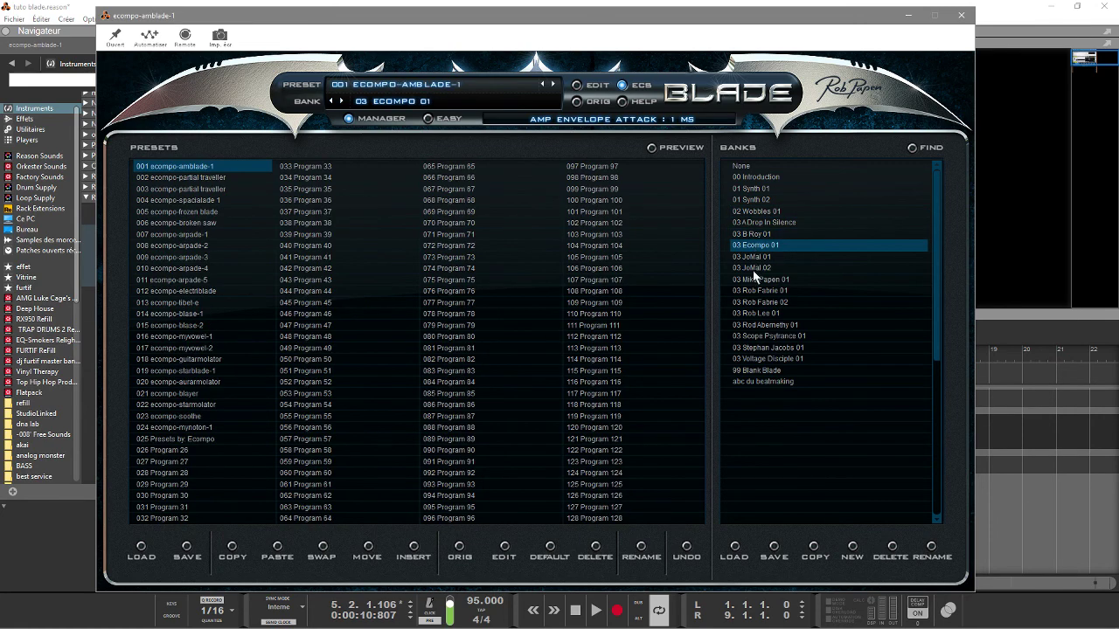
click(750, 278)
click(751, 299)
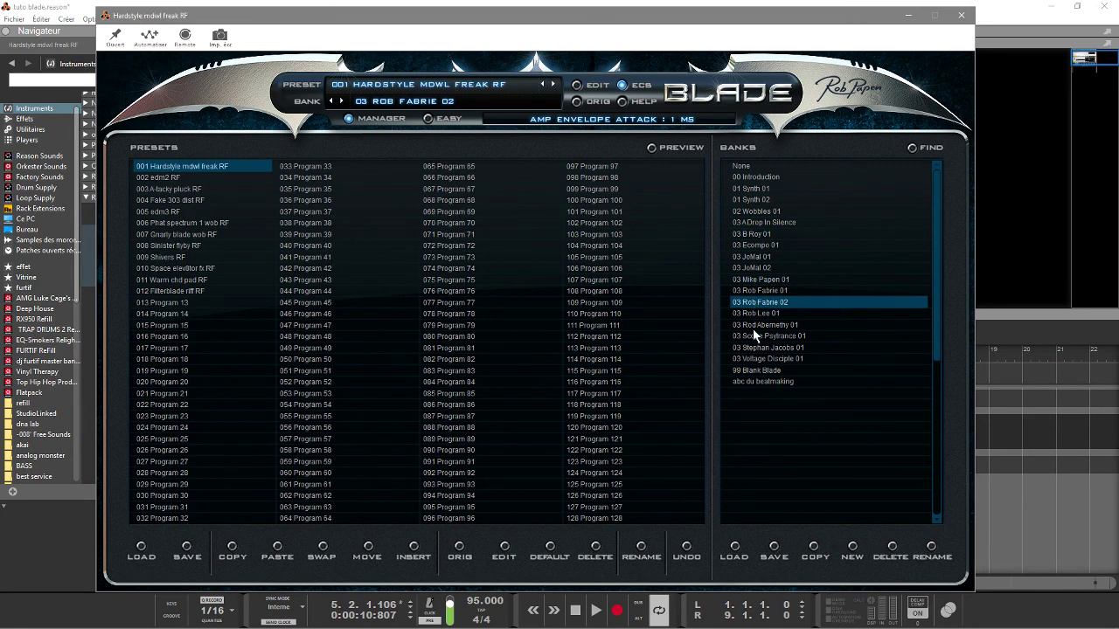
click(753, 334)
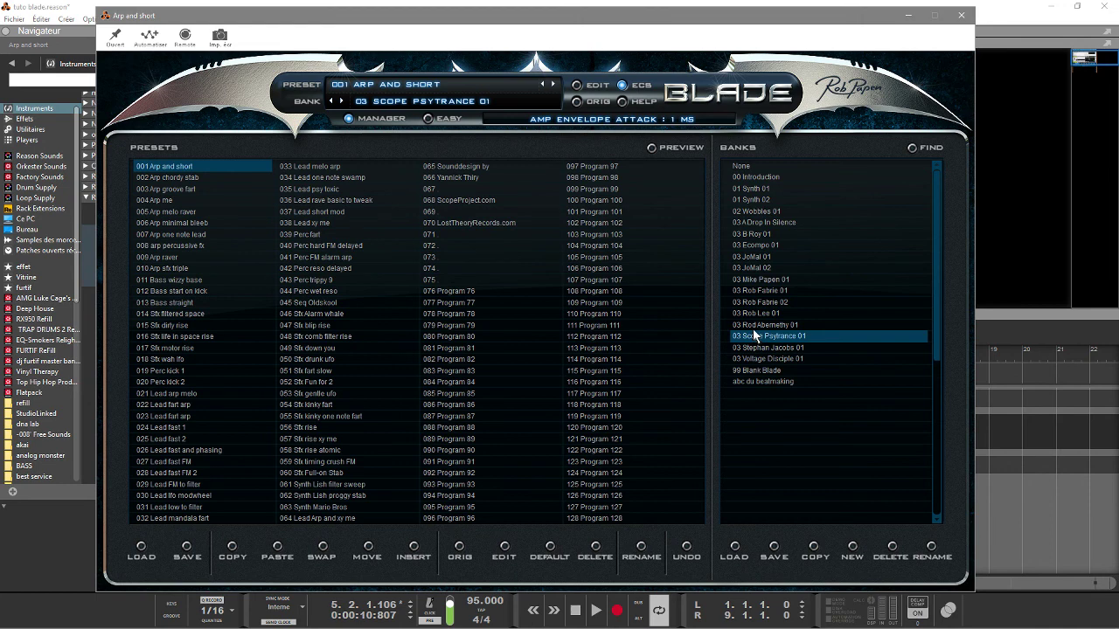